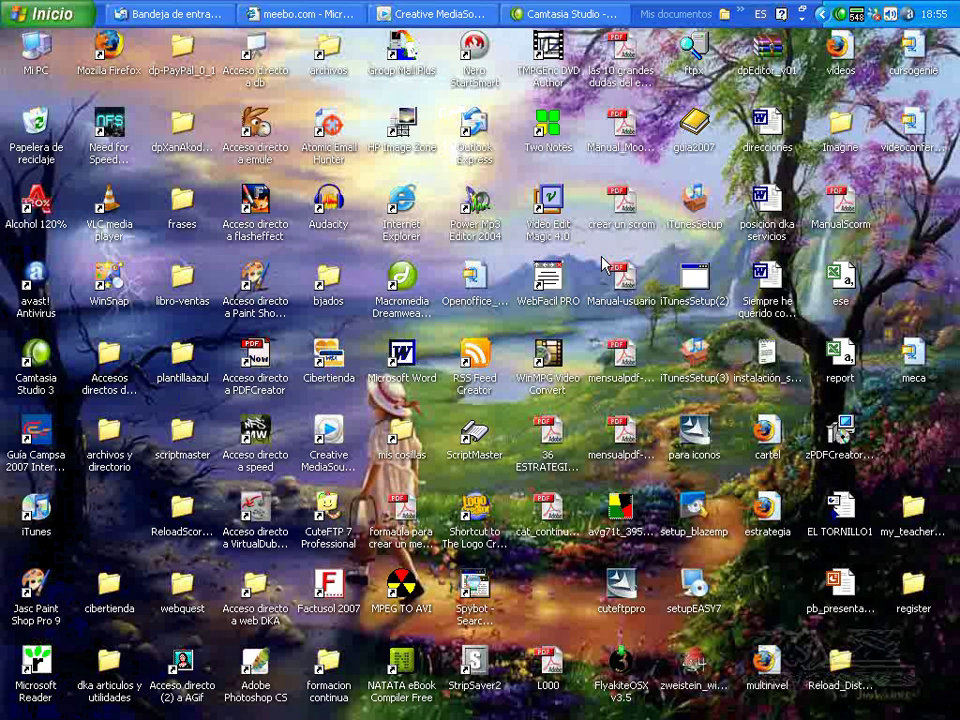
- Launch The Logo Creator and open the NewCo template with the standing man from the second page of the Corporate Edition 3 set
double_click(476, 514)
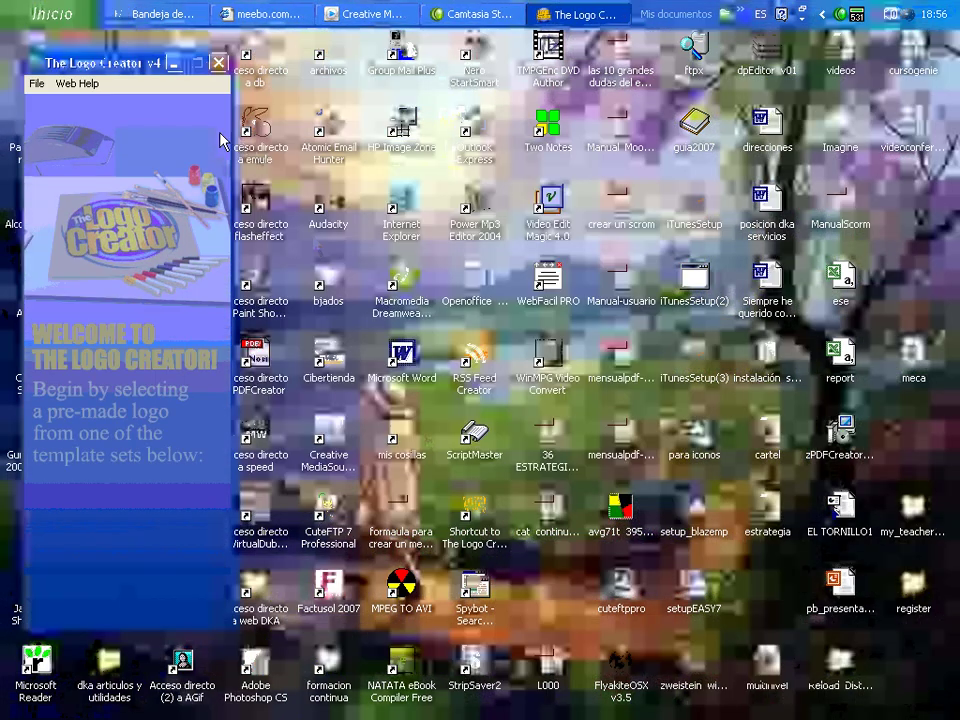
click(209, 493)
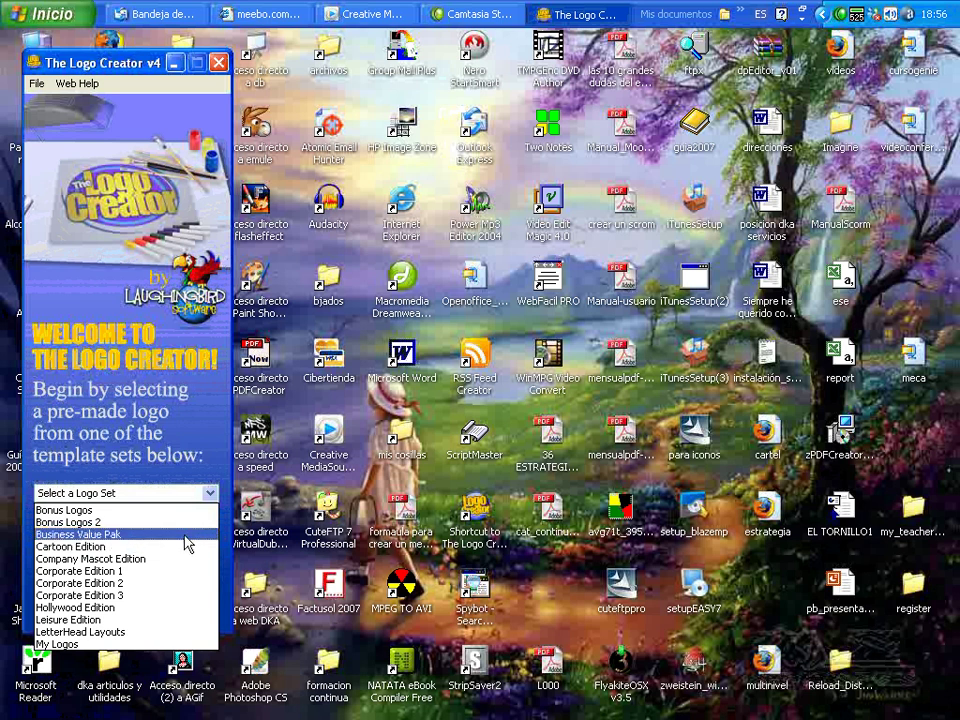
click(160, 600)
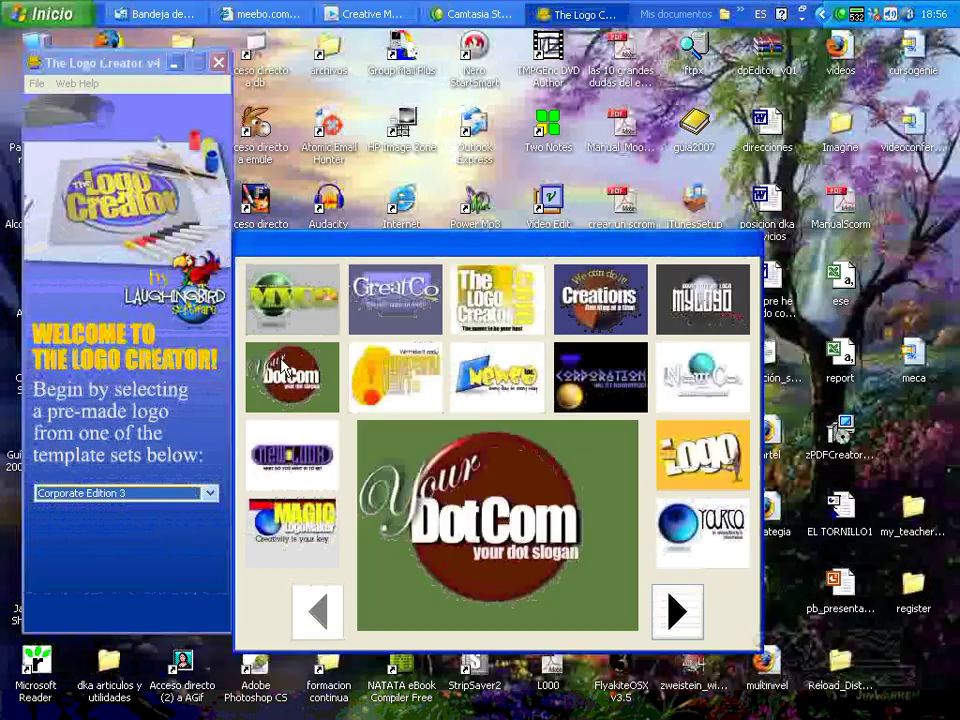
click(677, 611)
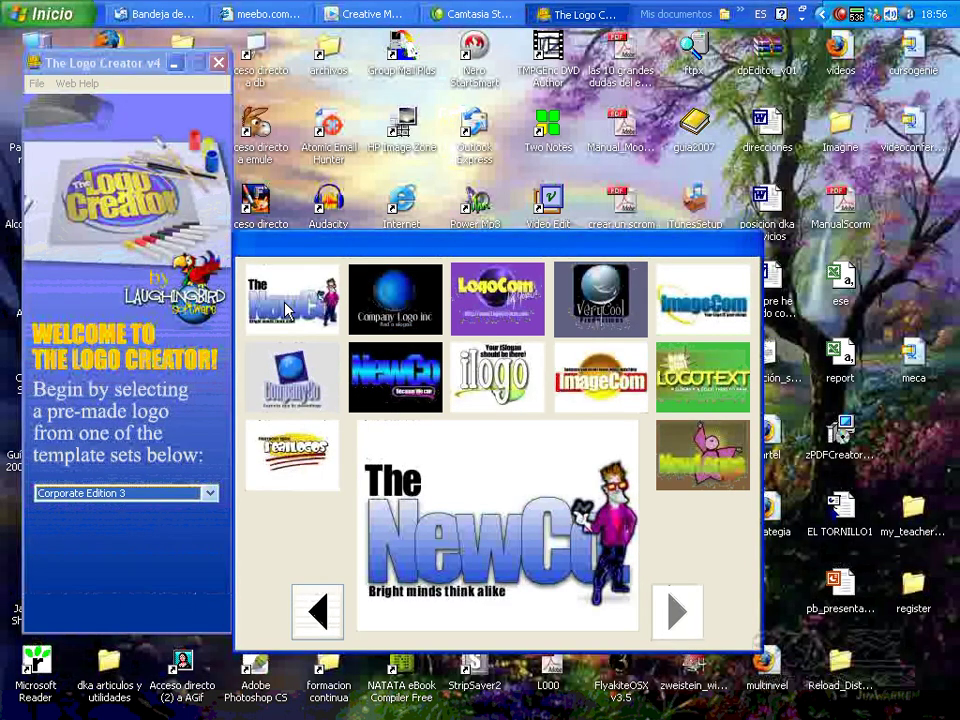
click(286, 311)
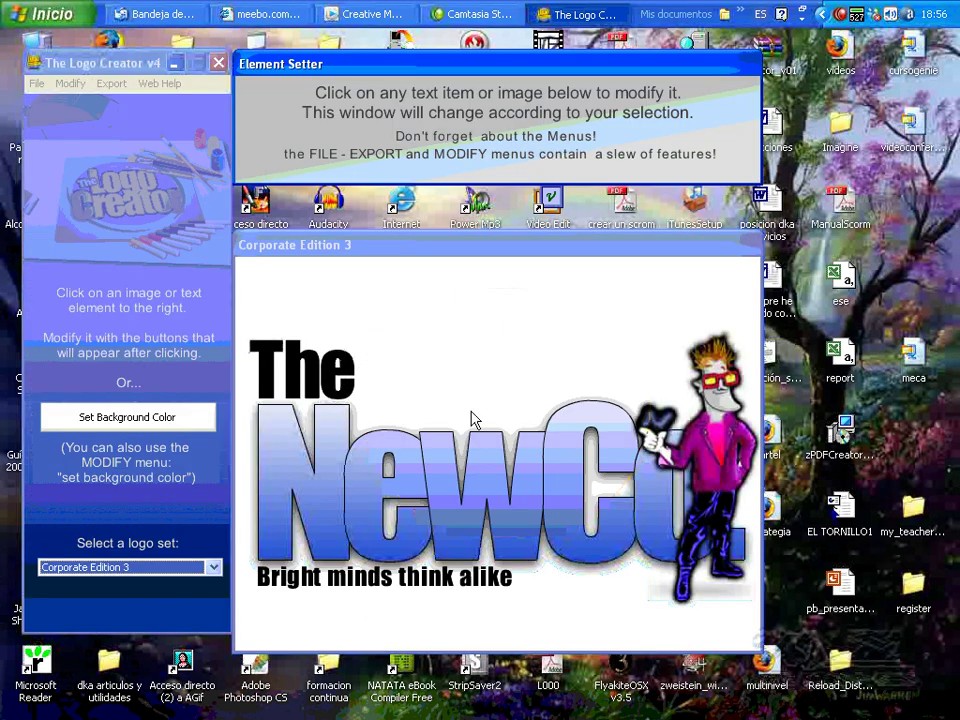
- Delete the cartoon man image from the logo
click(714, 457)
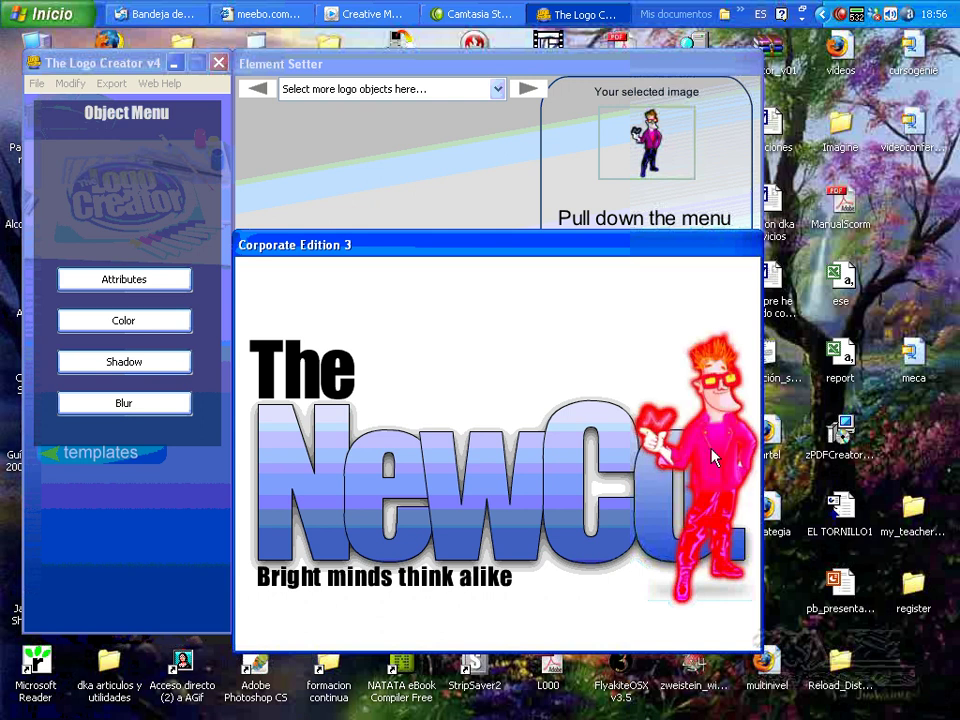
right_click(714, 457)
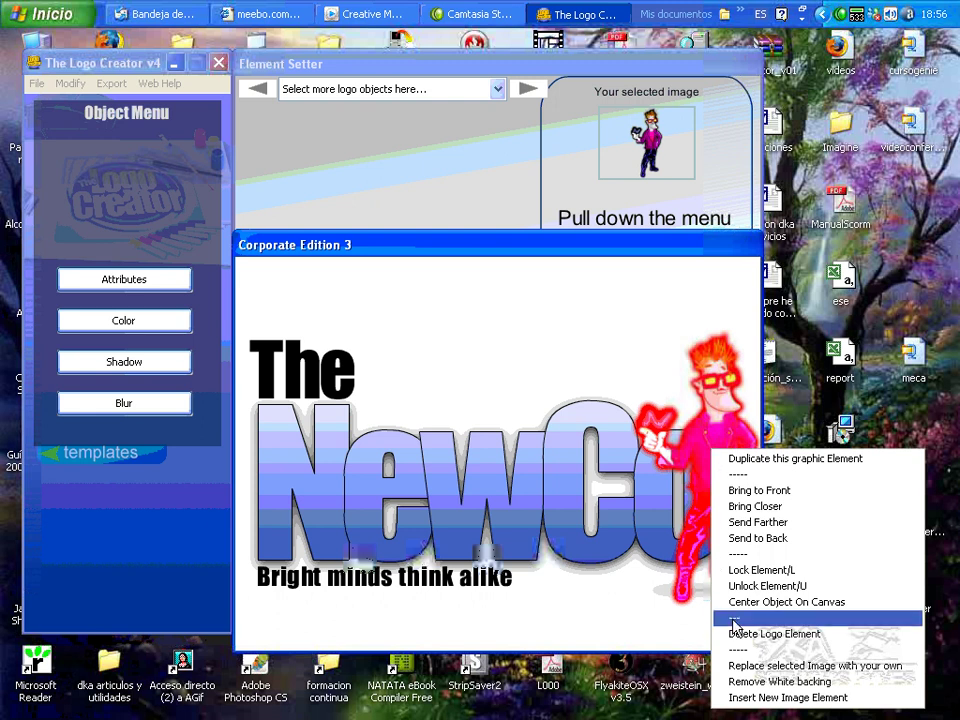
click(838, 634)
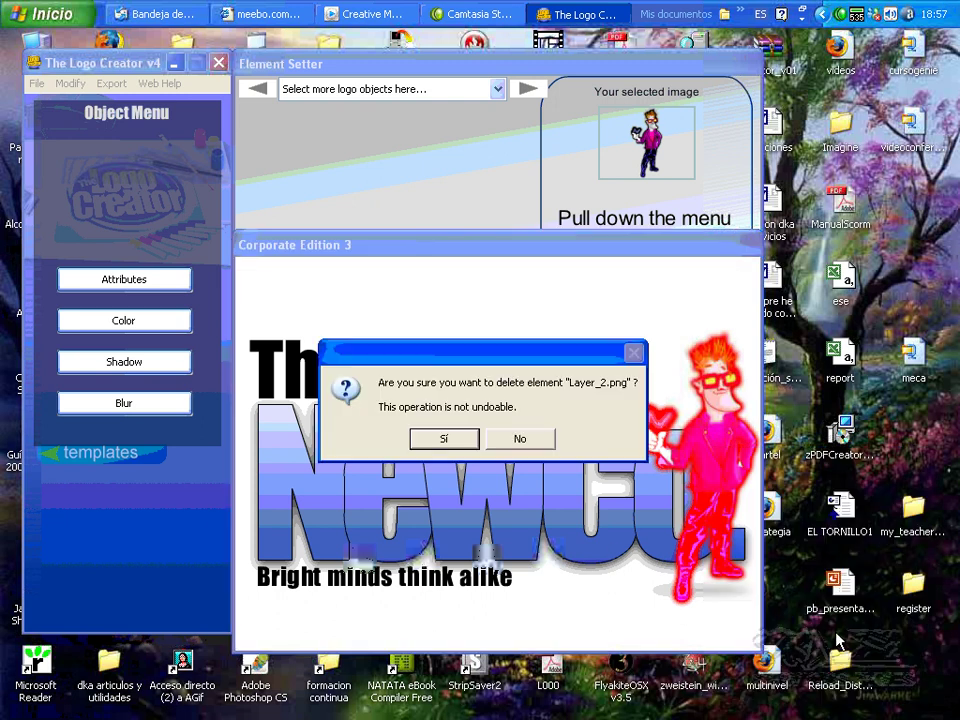
click(424, 437)
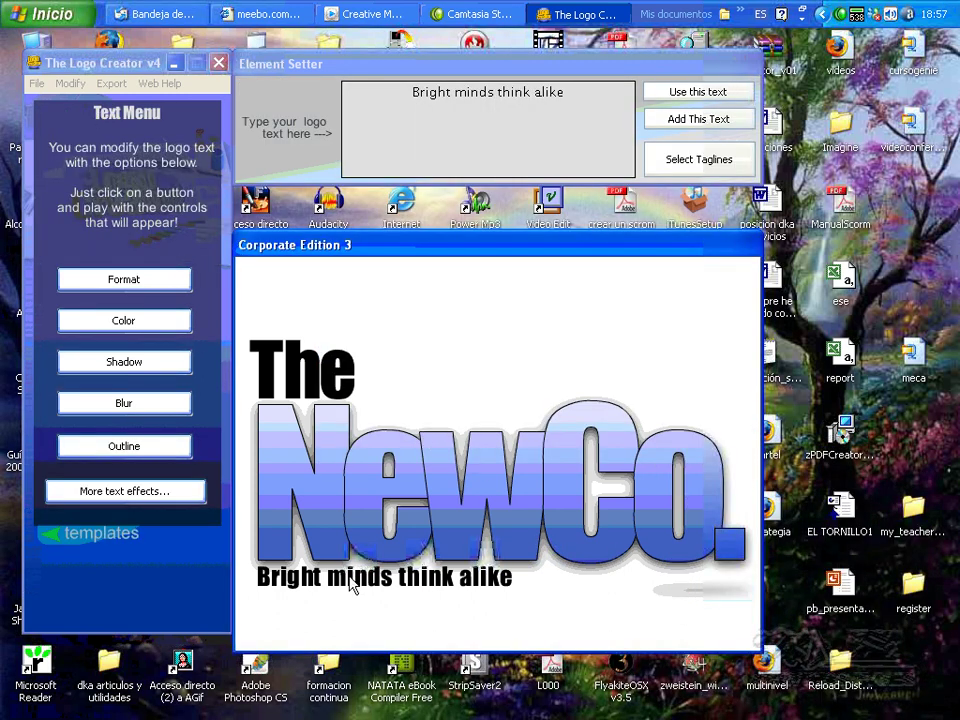
- Delete the tagline "Bright minds think alike" from the logo
click(350, 580)
right_click(350, 585)
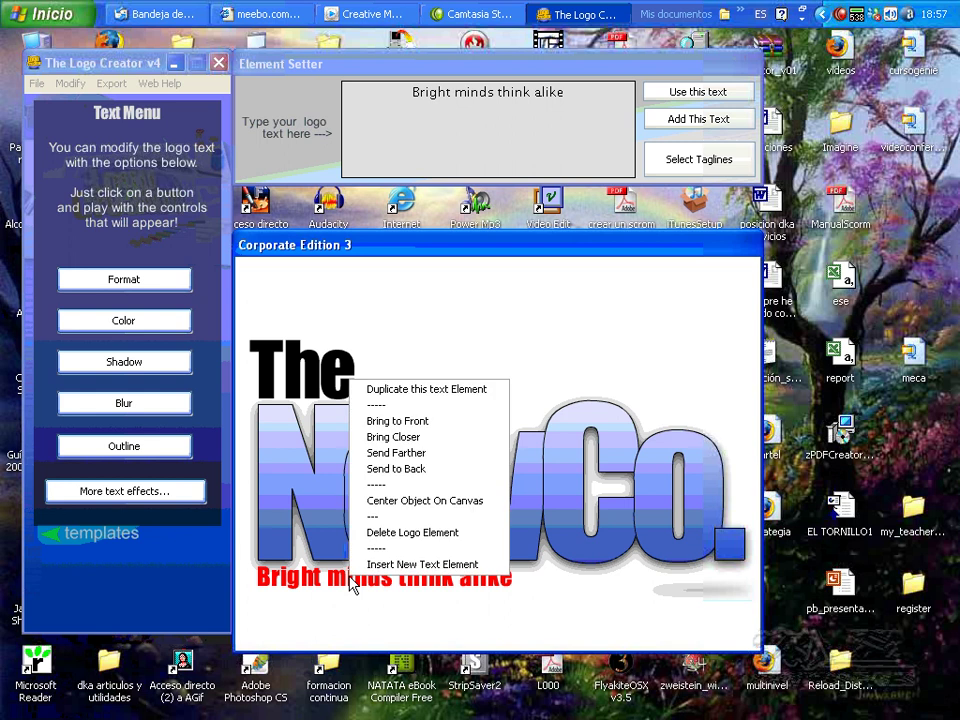
click(392, 533)
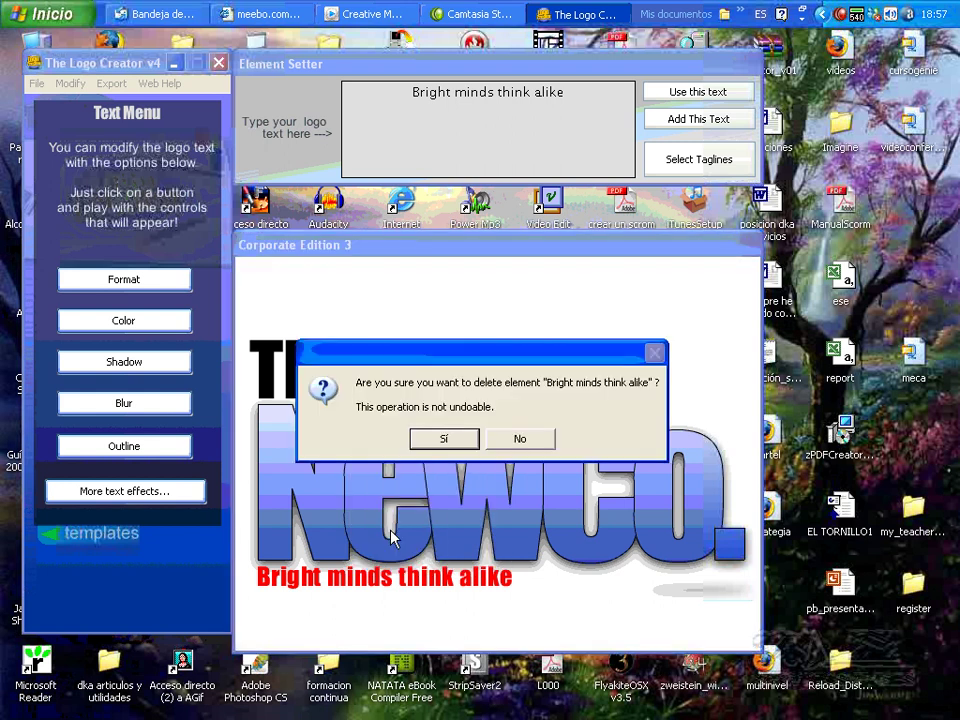
click(444, 438)
- Delete the word "The" above the main logo text
click(268, 360)
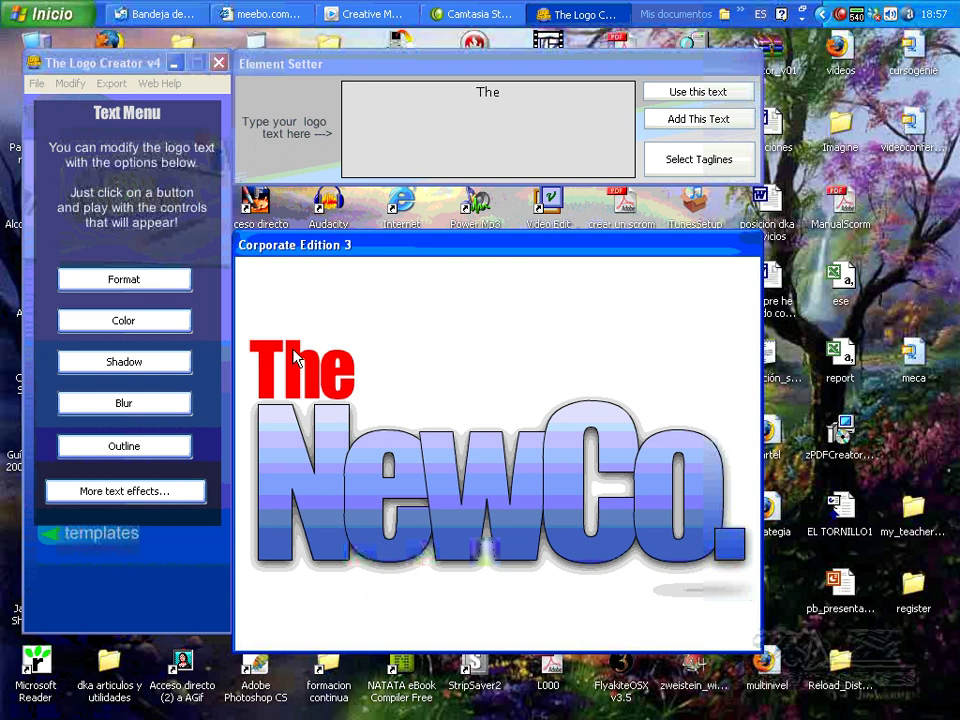
right_click(295, 350)
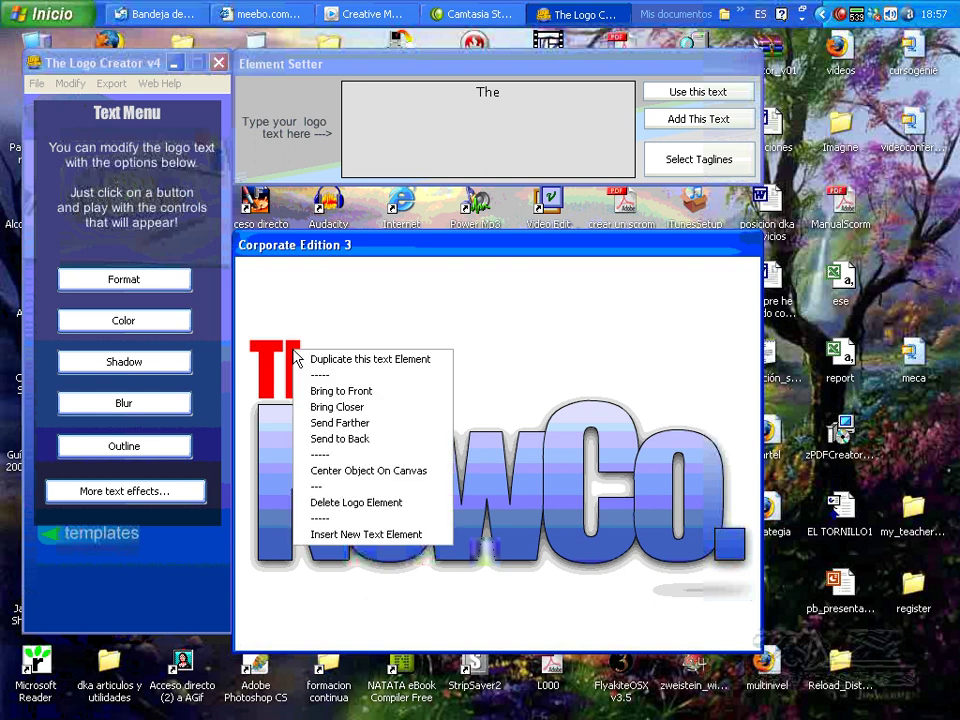
click(350, 502)
click(440, 437)
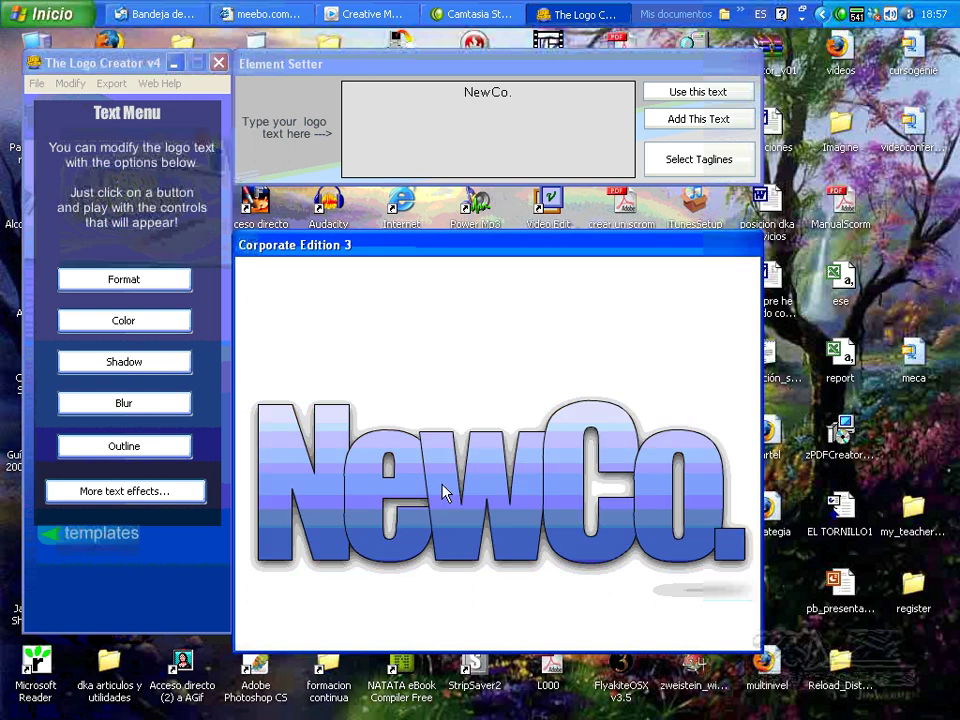
- Replace the main logo text "NewCo." with "DKA" and move it to the upper part of the canvas
click(445, 492)
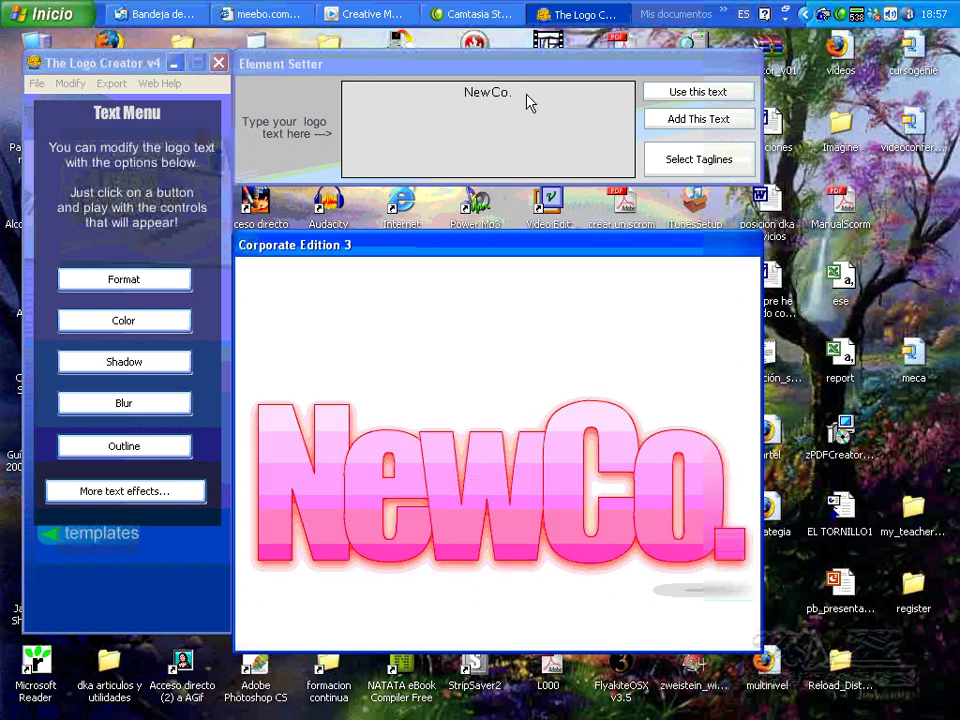
drag(514, 92, 450, 87)
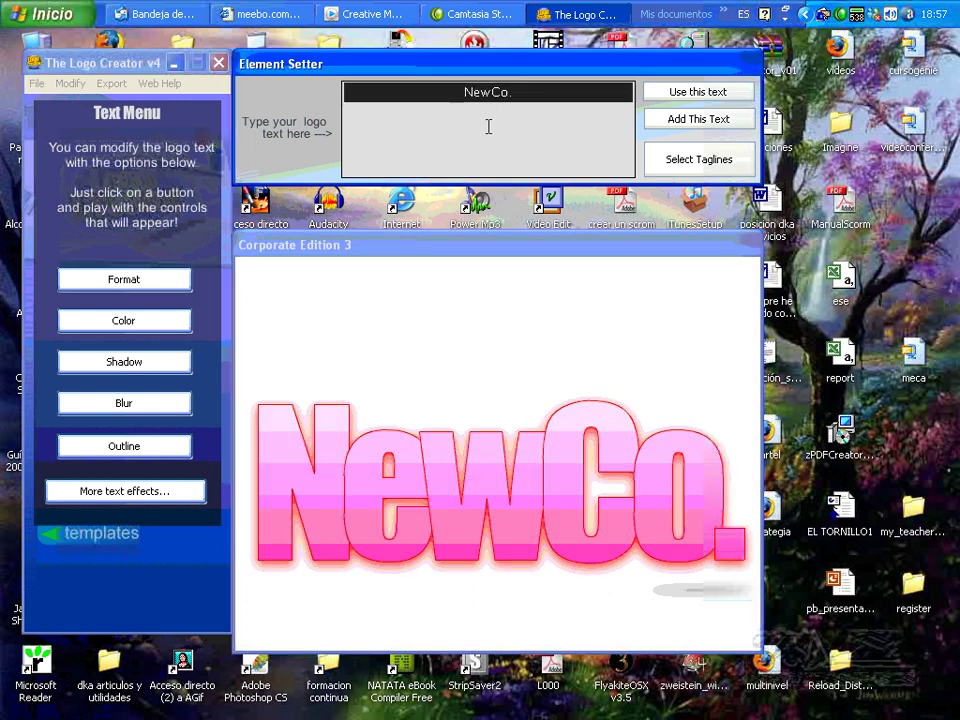
text(DKA)
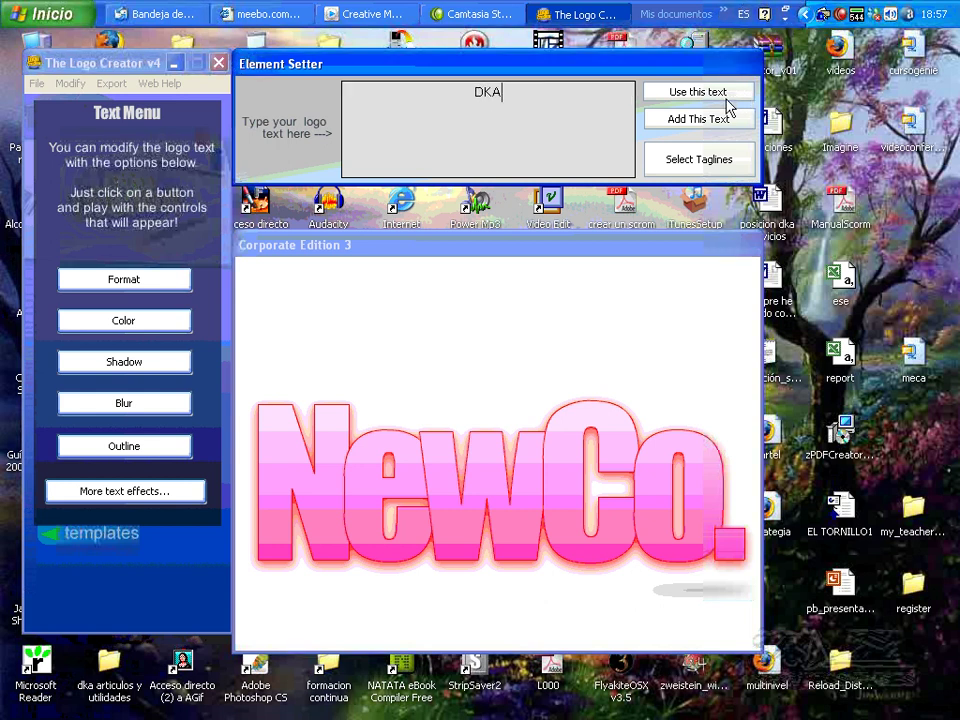
click(711, 93)
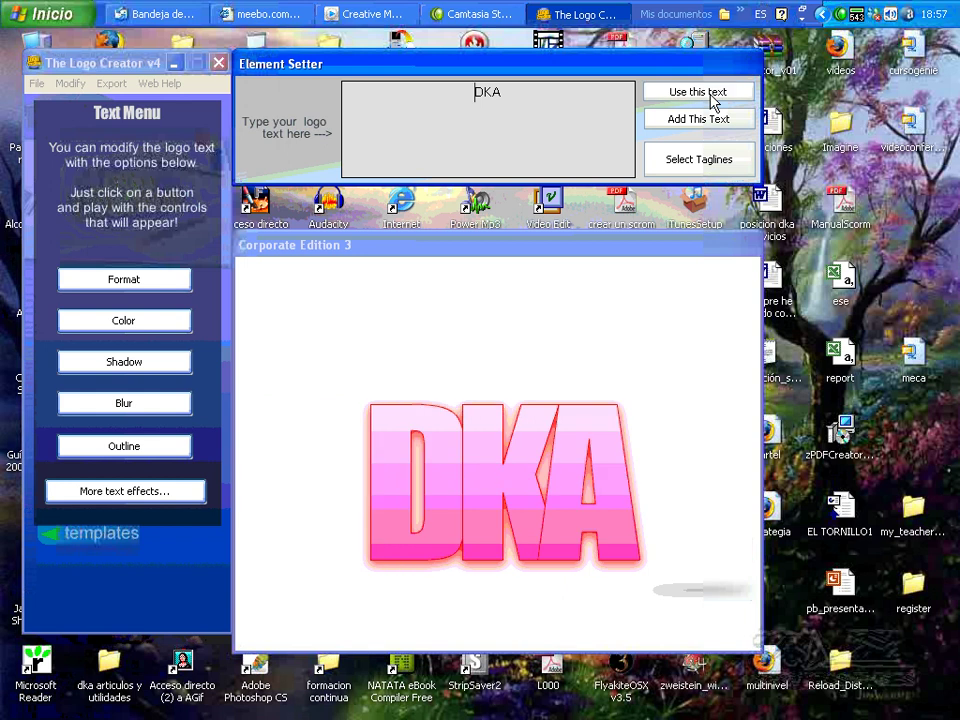
drag(481, 485, 491, 365)
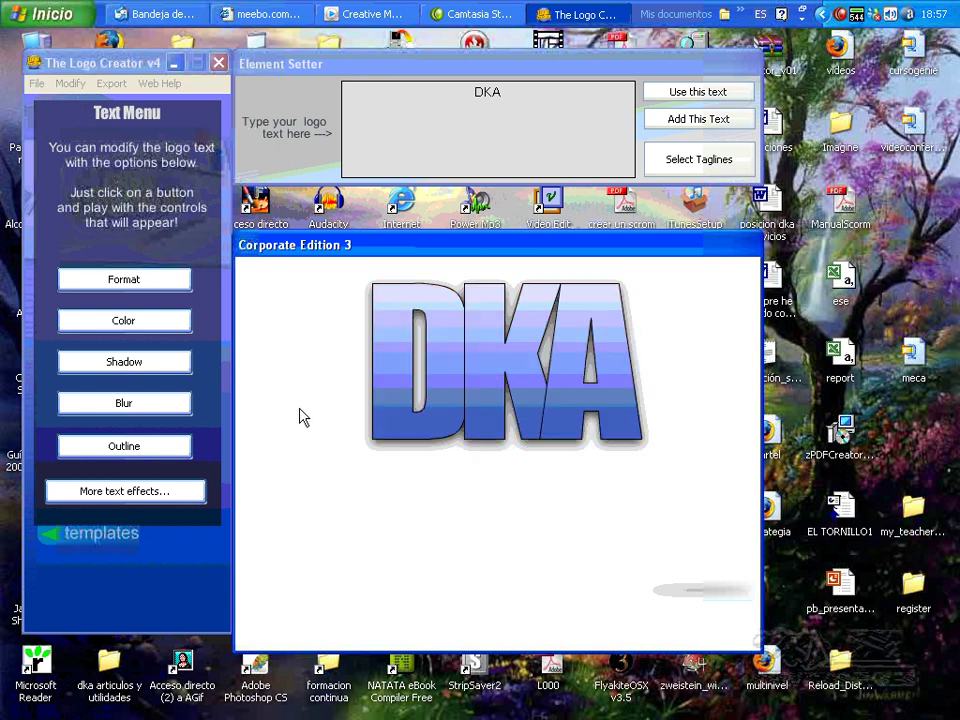
- Insert a new text element and set its text to "Servicios y Formación"
click(81, 86)
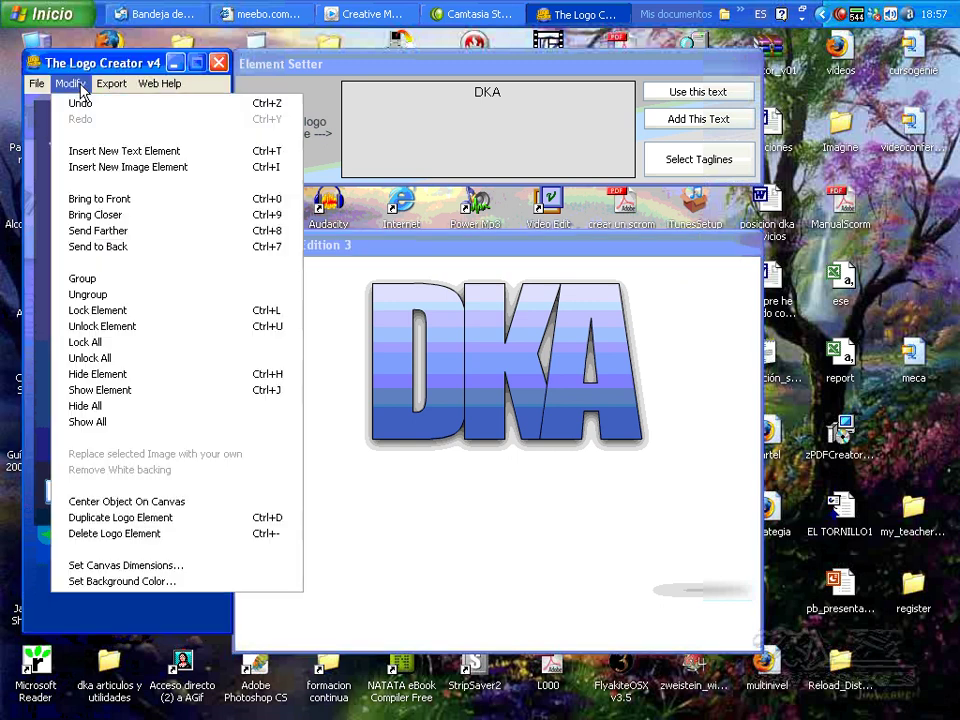
click(133, 156)
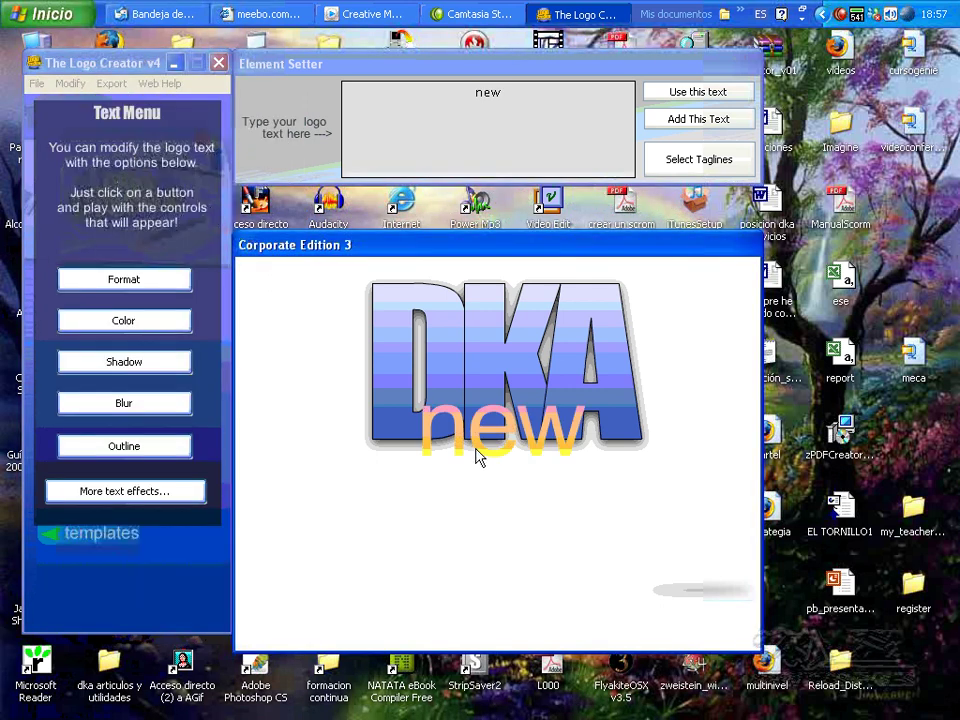
drag(516, 96, 424, 86)
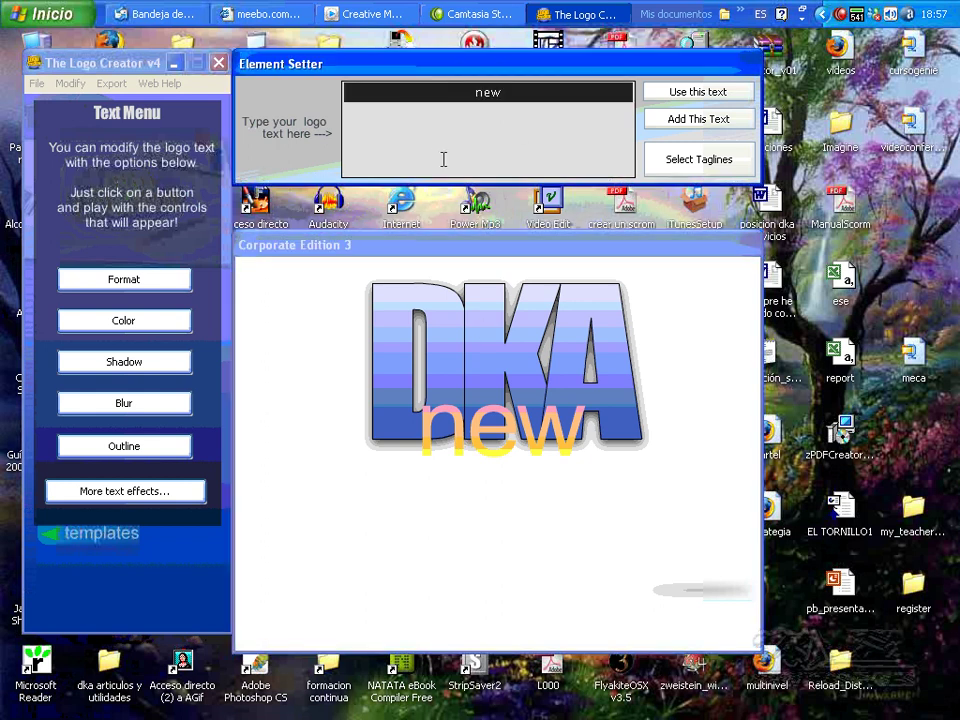
text(Ser)
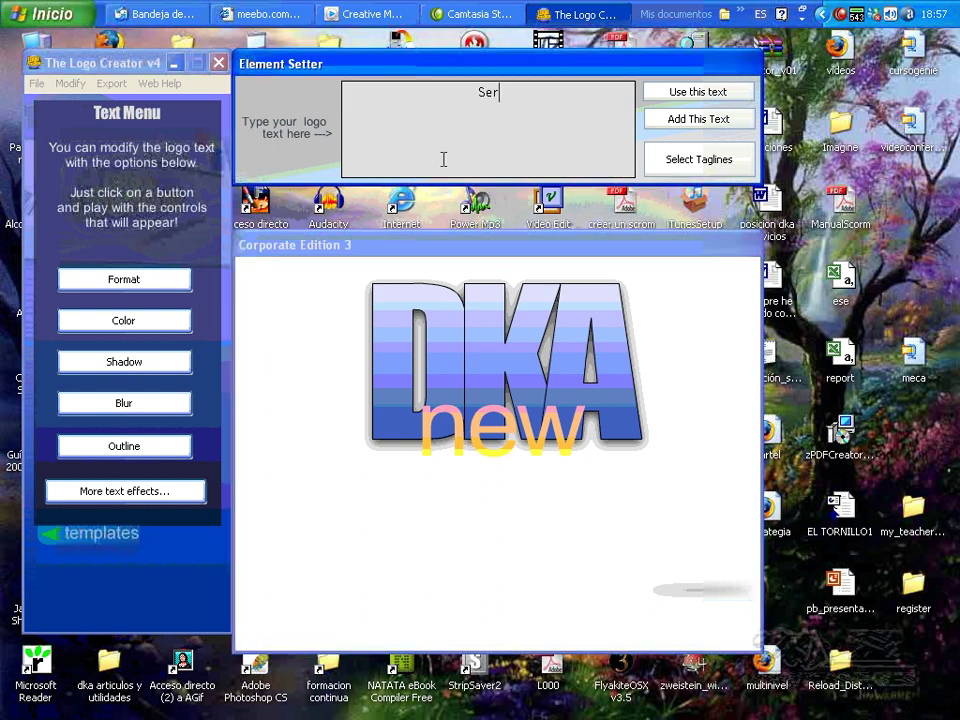
text(vicios y Formación)
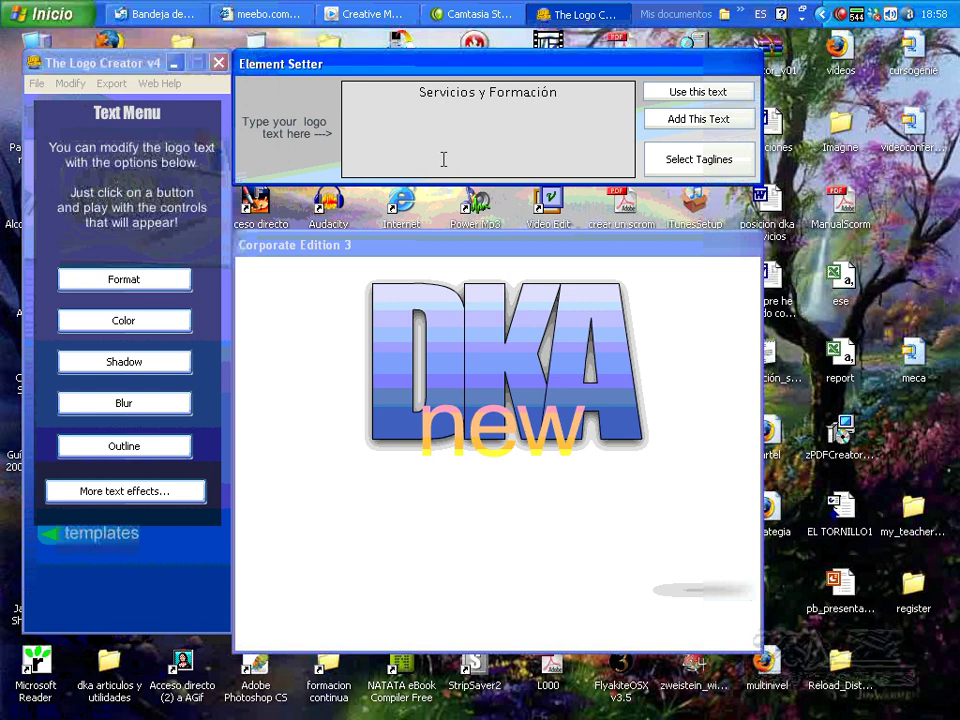
click(711, 100)
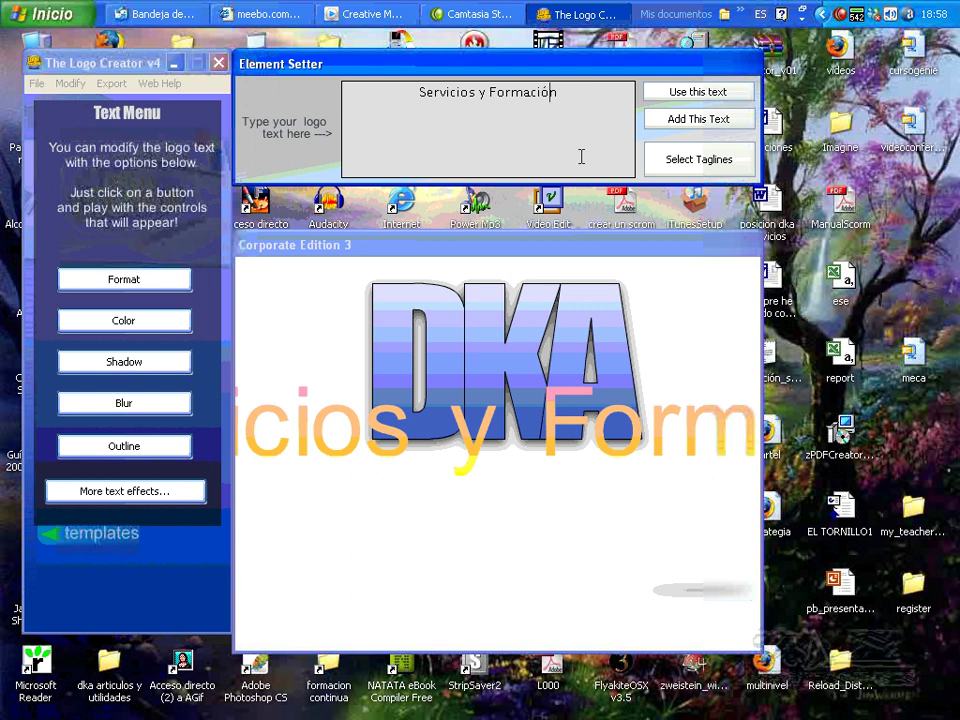
- Change the new text element to read "Servicios y Formacion" without the accent
key(BackSpace)
text(o)
click(695, 93)
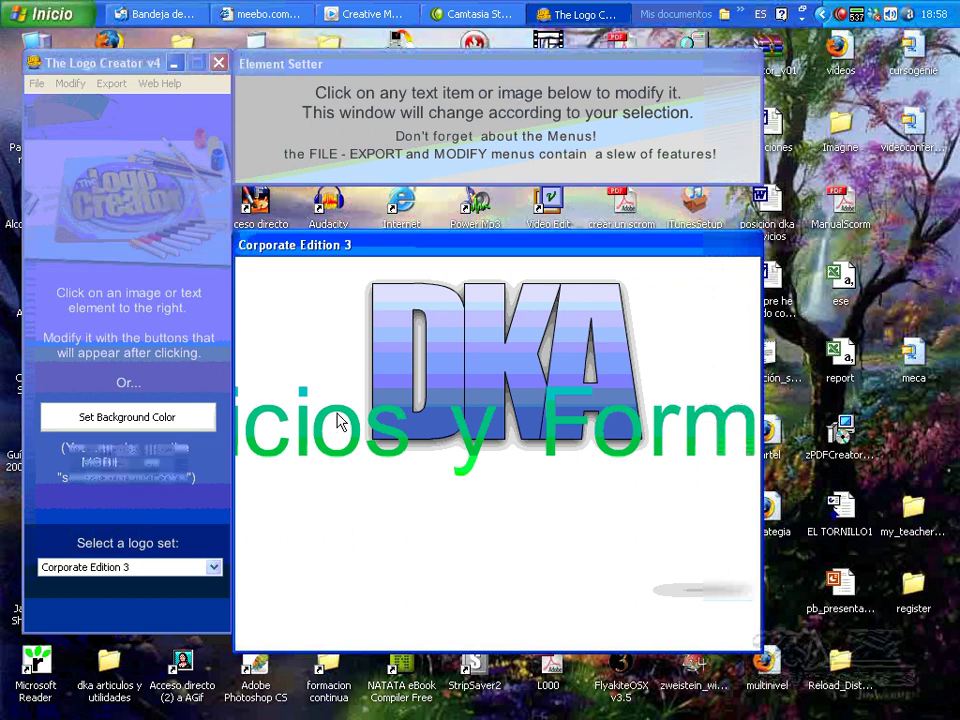
- Scale the "Servicios y Formacion" text to 0.092 and move it just below the DKA lettering
click(337, 424)
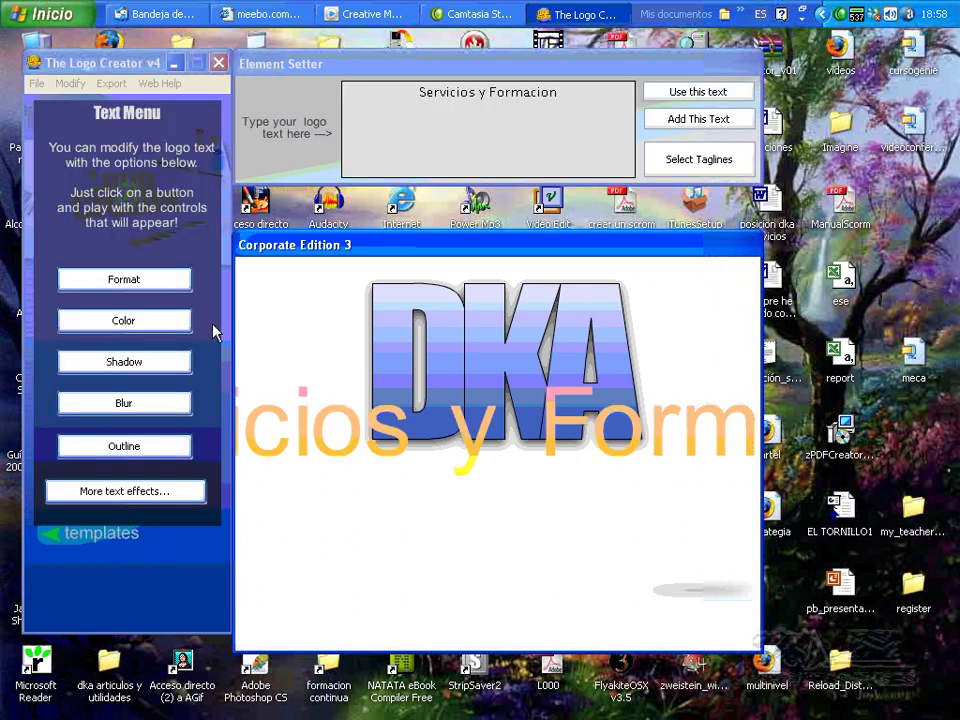
click(133, 280)
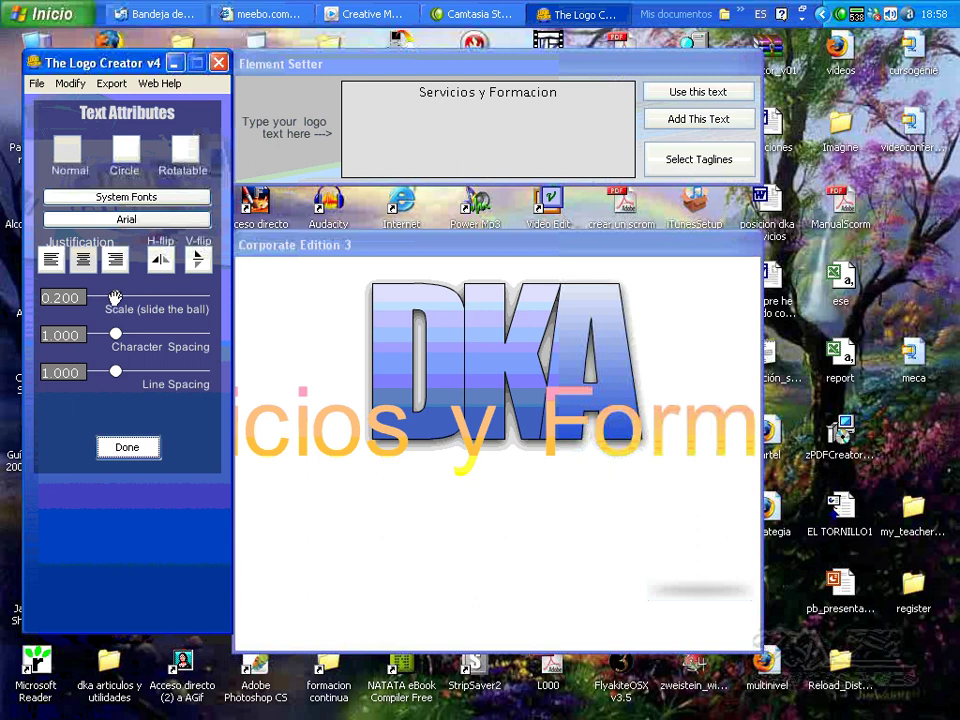
drag(115, 298, 103, 298)
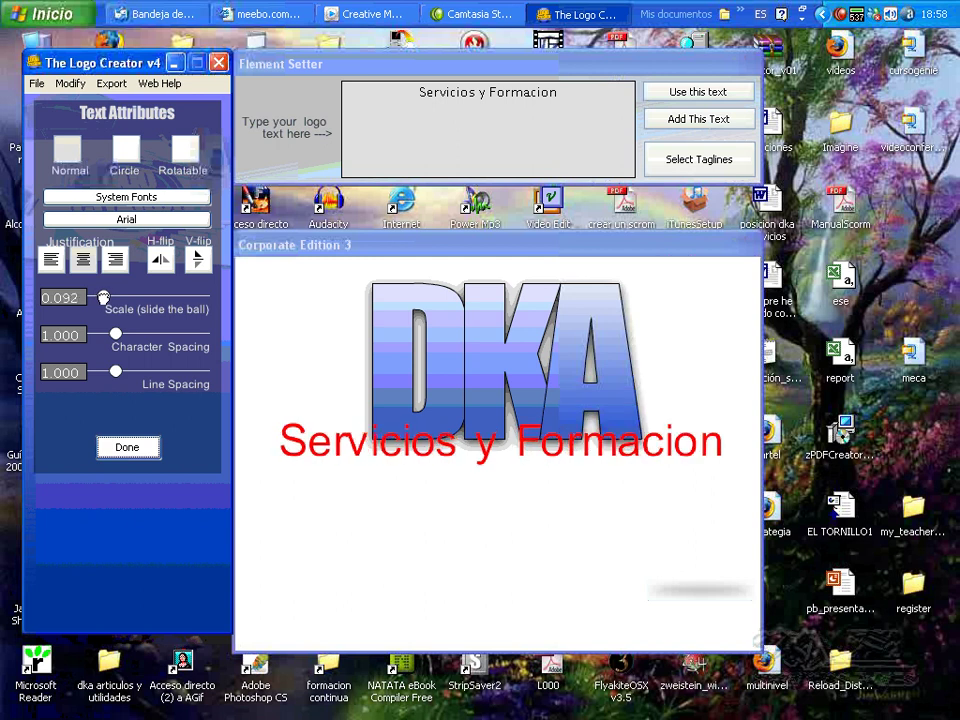
click(360, 448)
drag(374, 457, 376, 481)
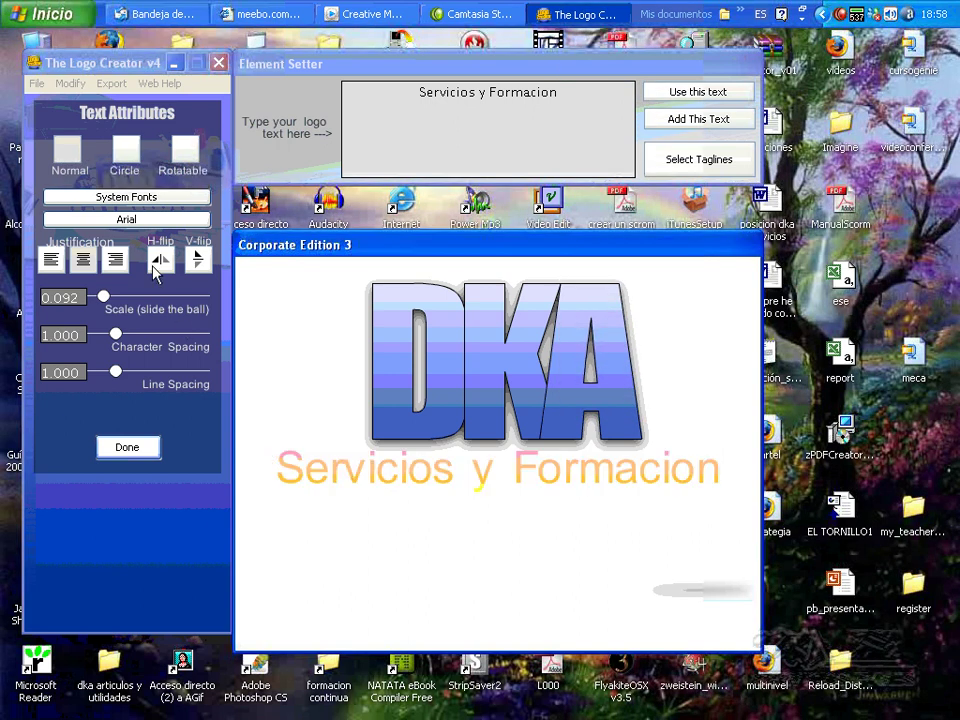
- Set the font of "Servicios y Formacion" to the embedded Elephant font and finish the text formatting
click(172, 222)
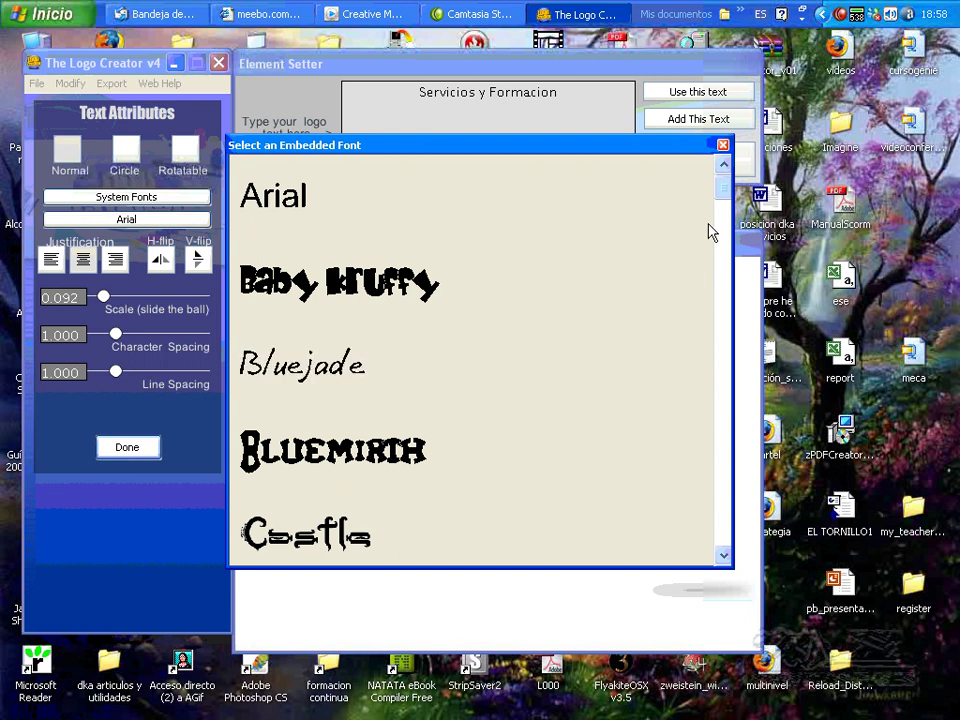
drag(725, 190, 724, 248)
scroll(538, 184, down, 3)
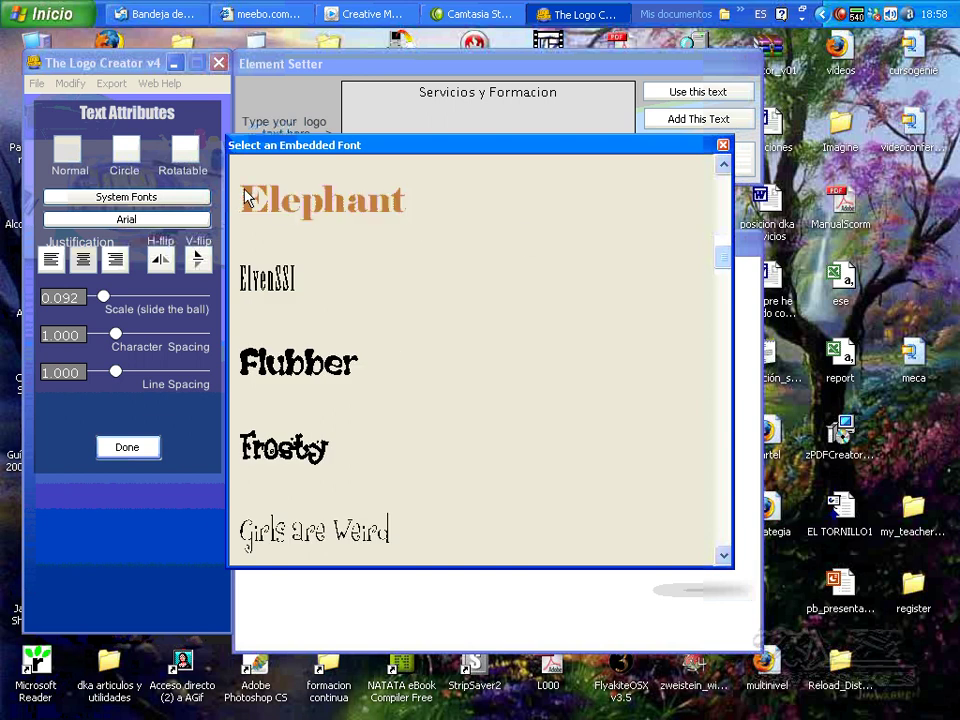
click(312, 205)
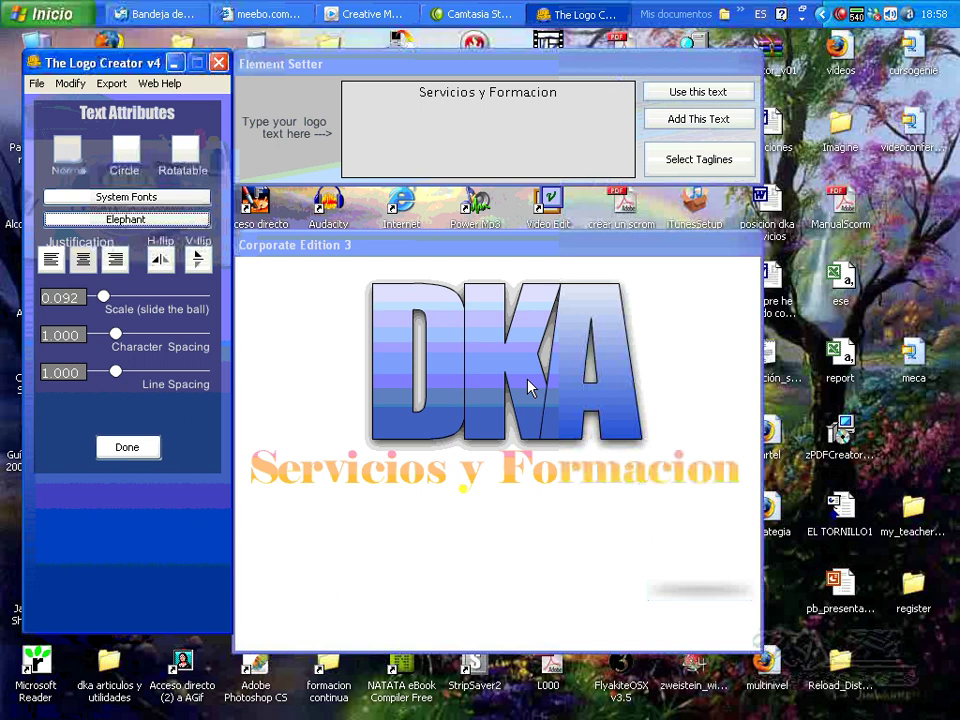
click(445, 485)
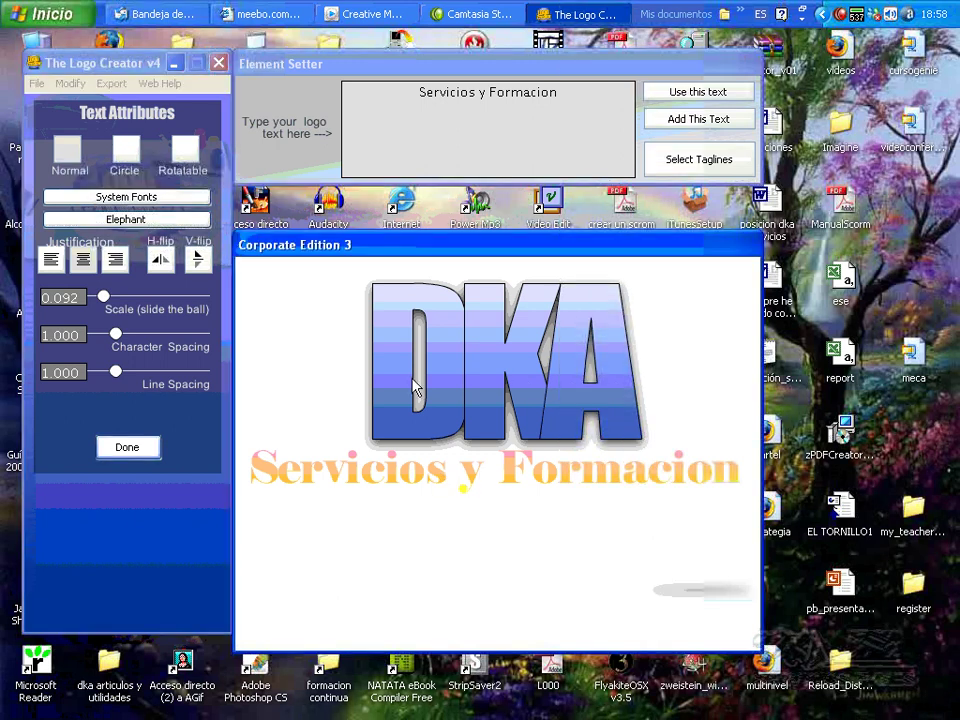
click(394, 392)
click(393, 474)
click(386, 471)
click(390, 475)
click(126, 446)
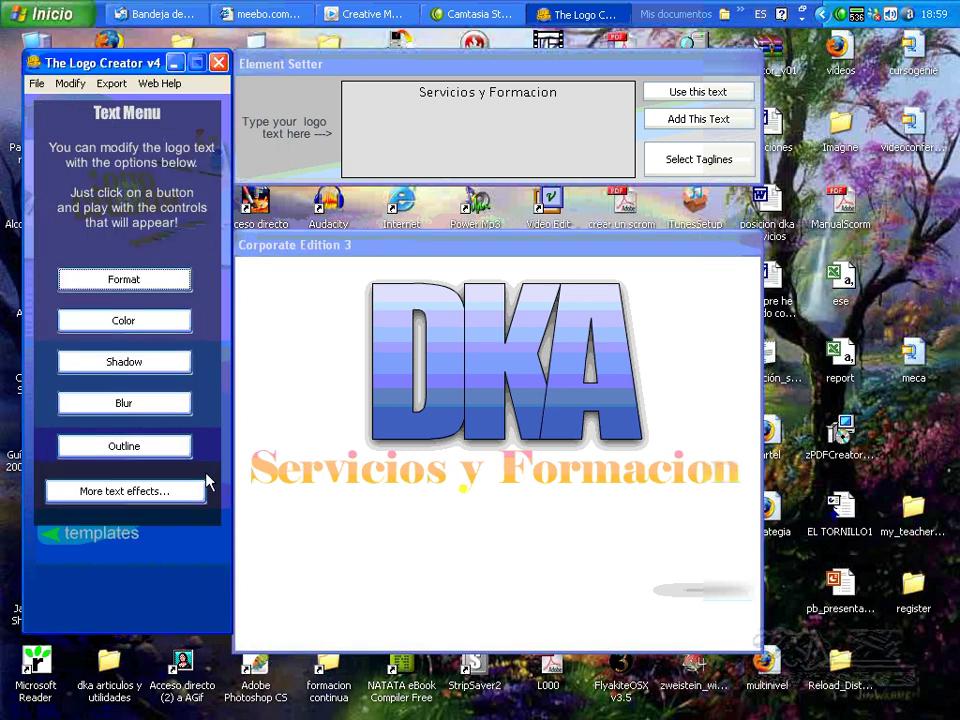
- Apply the Metallic text effect to "Servicios y Formacion" and nudge the DKA lettering slightly to the left
click(121, 492)
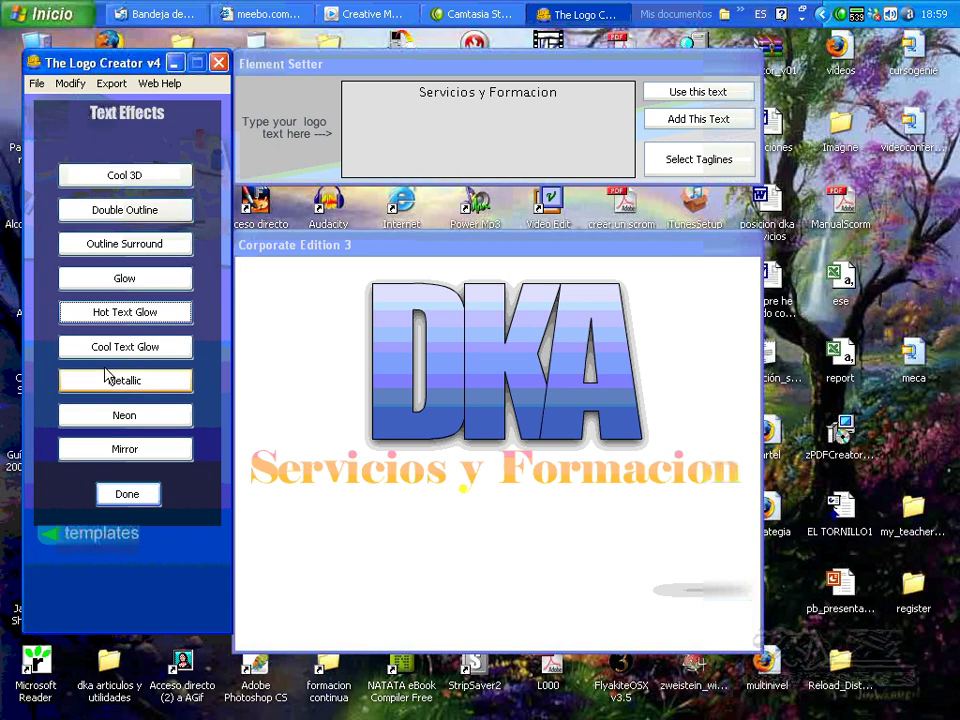
click(131, 384)
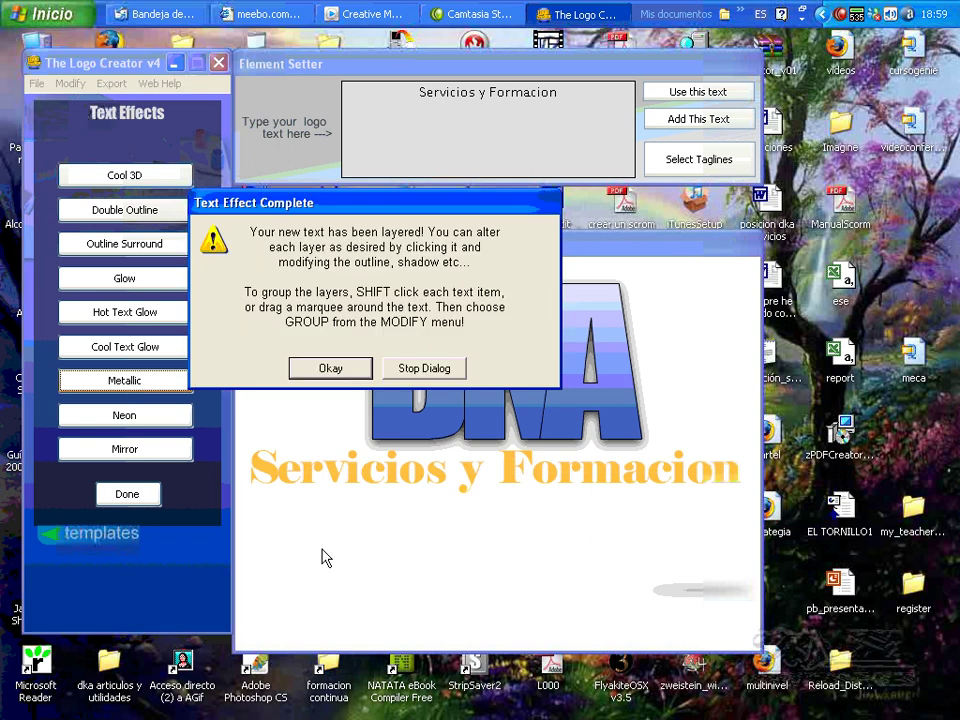
click(333, 367)
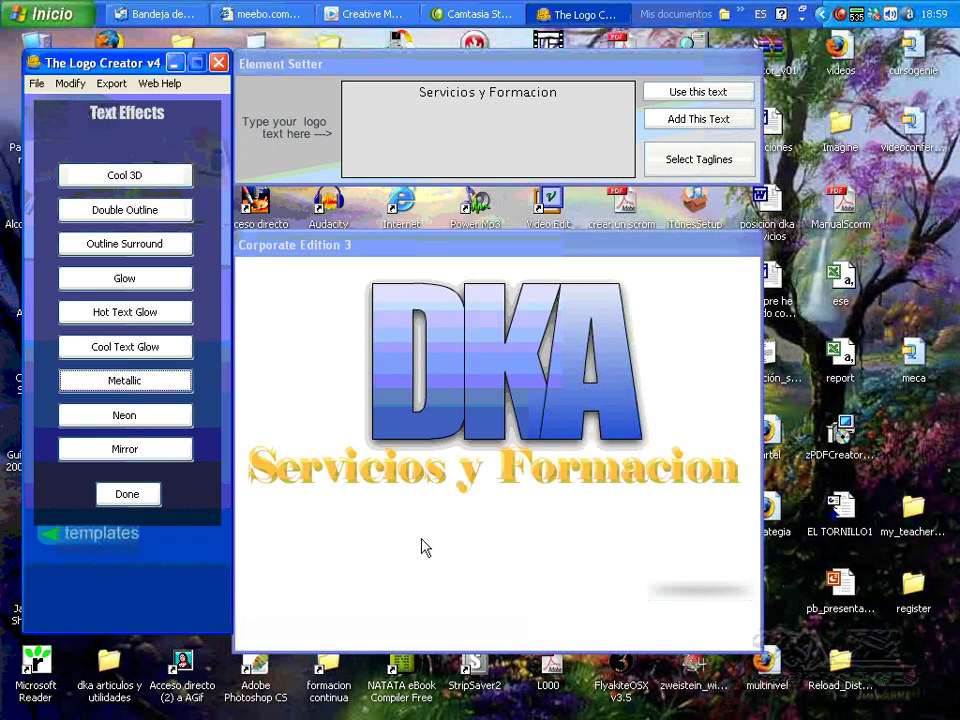
click(276, 479)
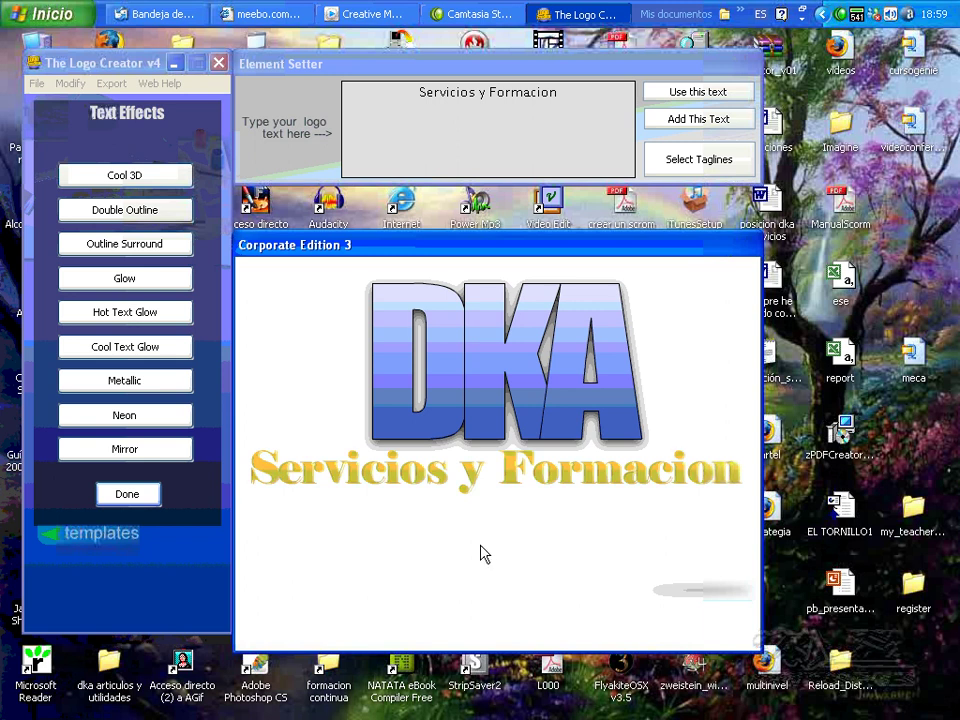
drag(459, 407, 452, 405)
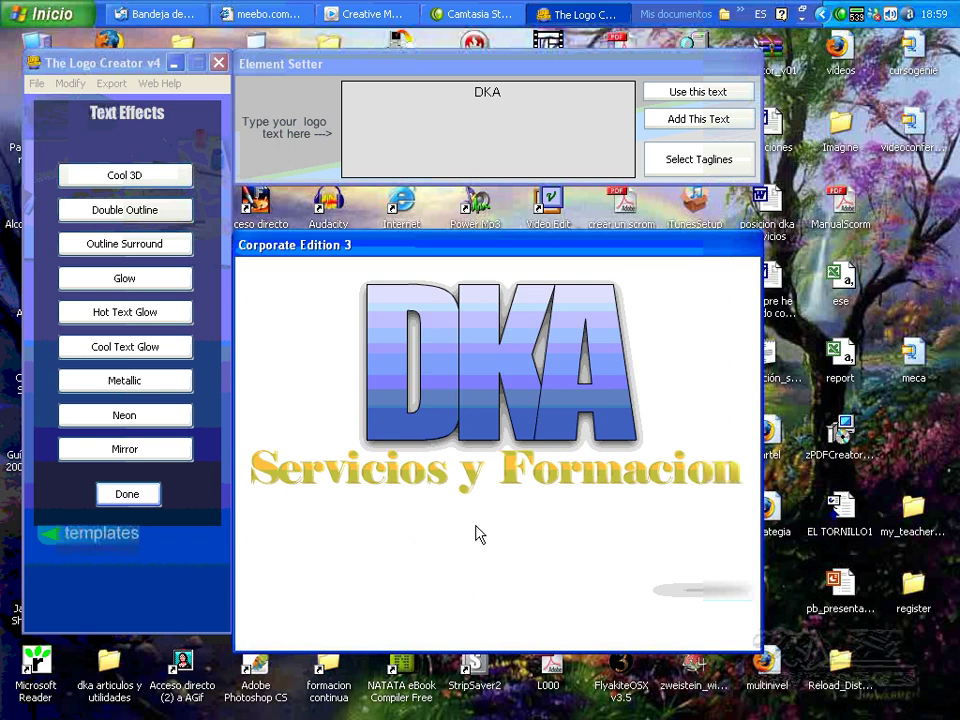
- Delete the grey Shadow.png element near the lower-right corner of the logo canvas
click(714, 592)
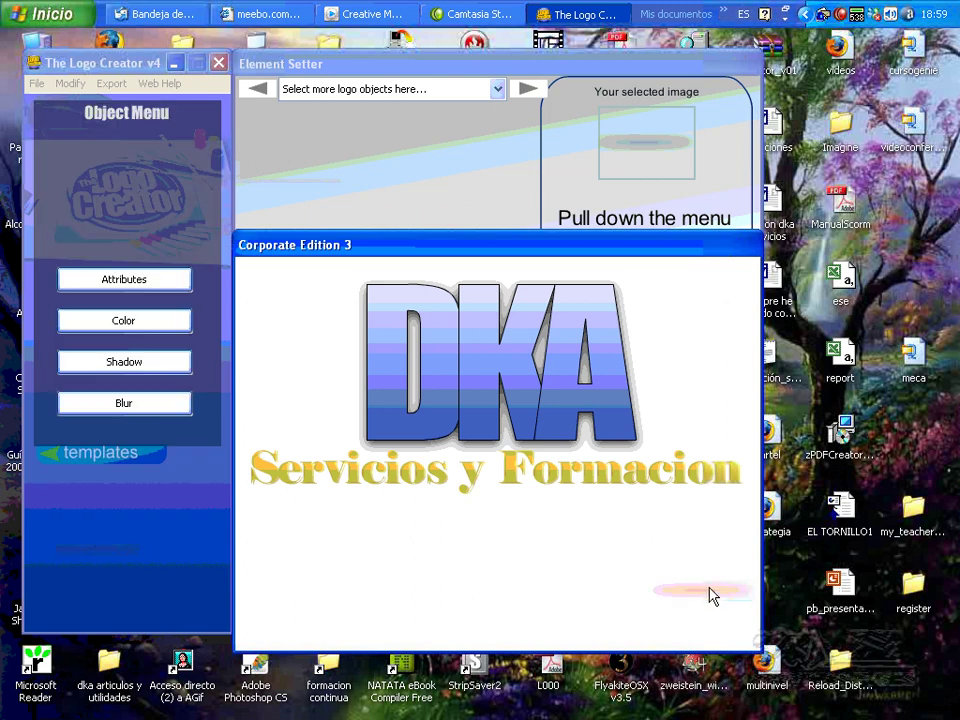
right_click(714, 592)
click(735, 512)
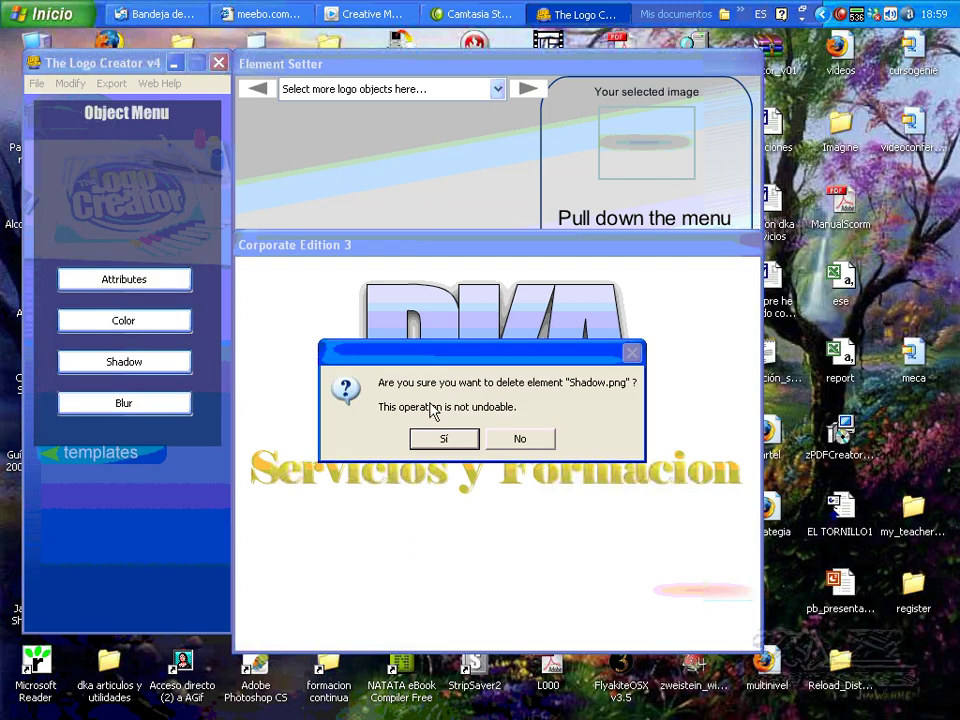
click(440, 438)
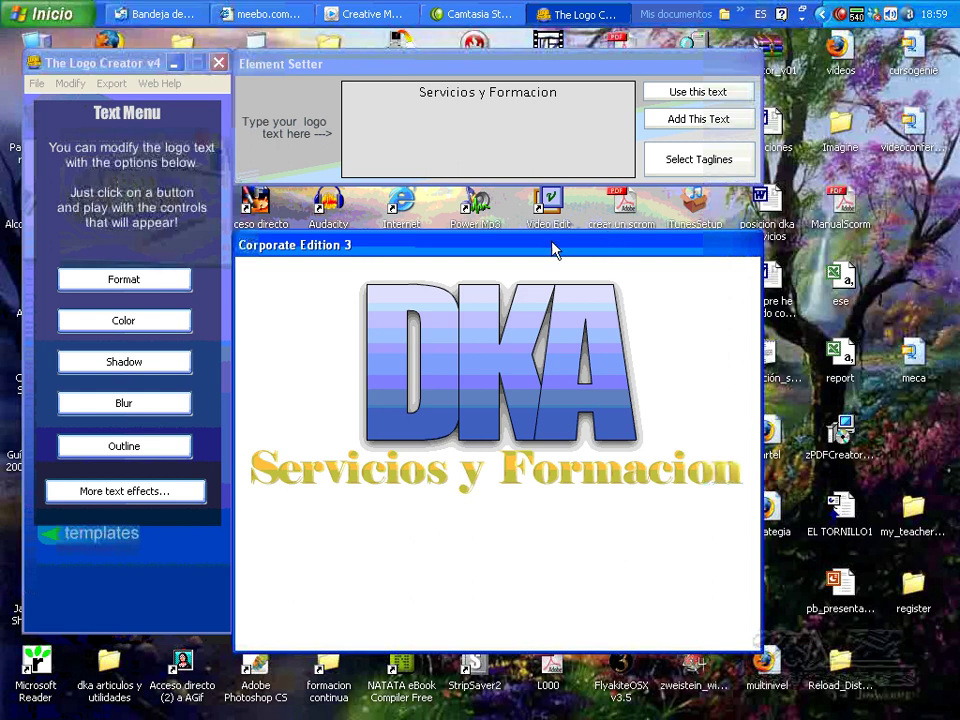
- Insert a new image element and move its default sphere below the "Servicios y Formacion" tagline
click(68, 84)
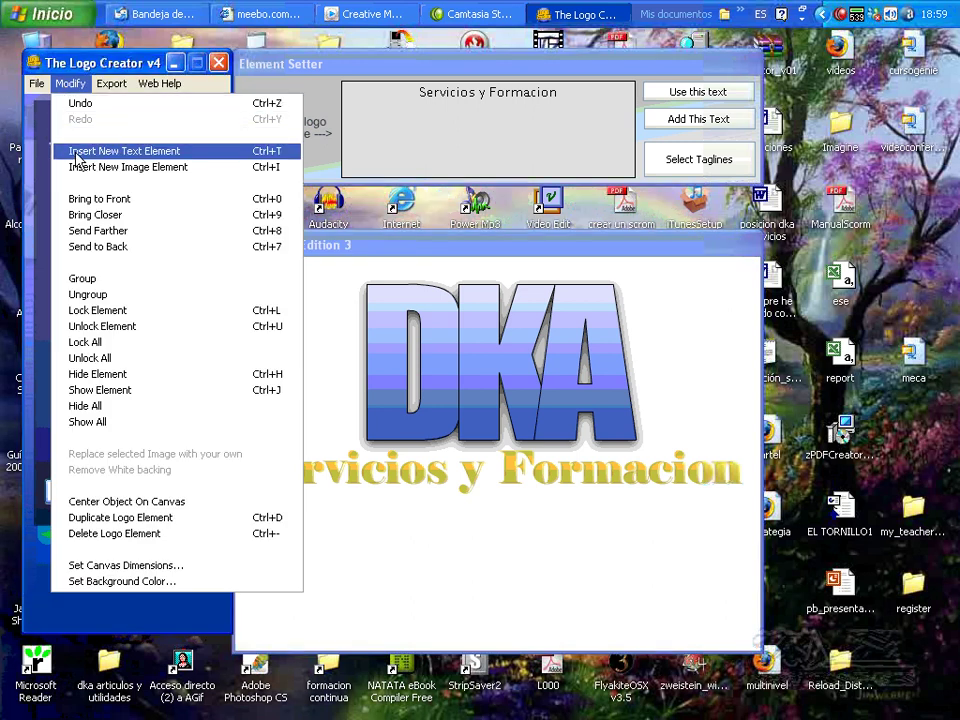
click(163, 172)
drag(507, 472, 499, 574)
click(512, 567)
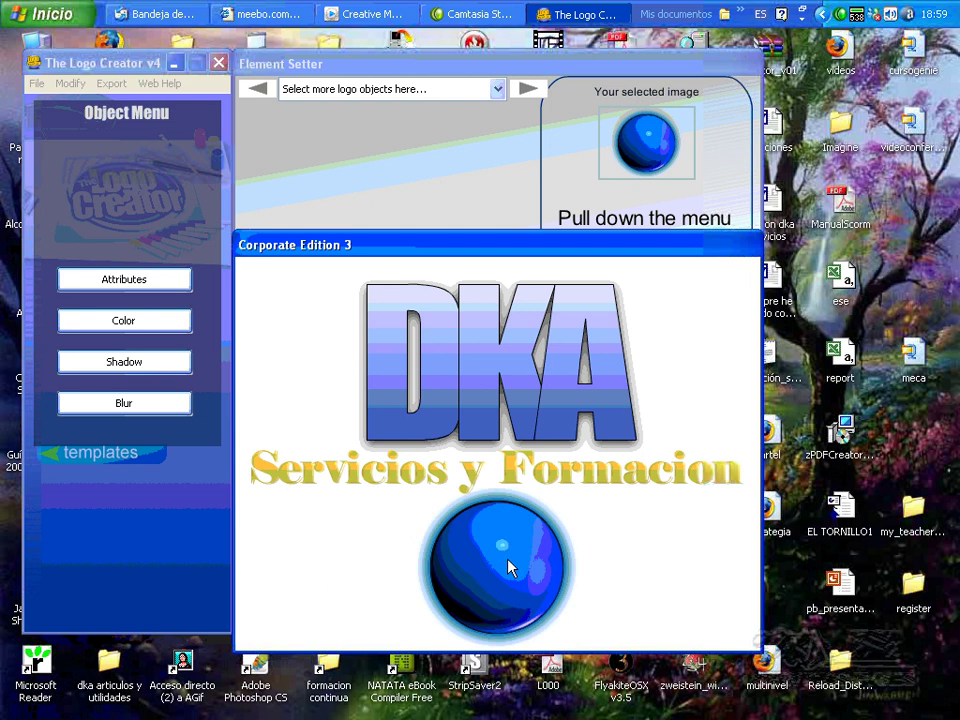
right_click(525, 568)
click(489, 575)
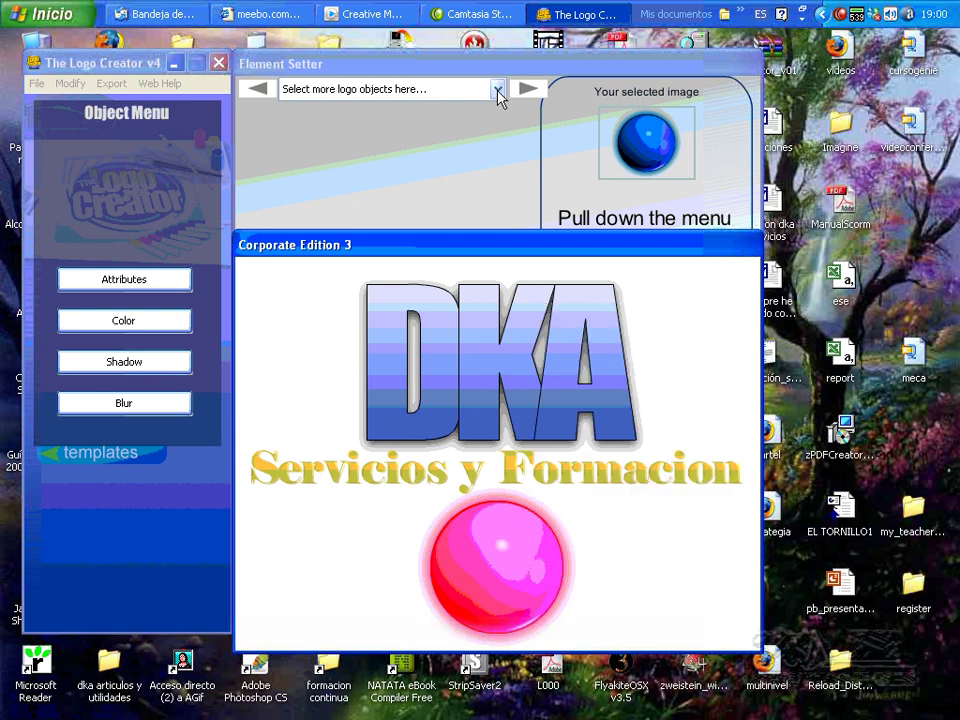
- Add the thin orange elliptical ring from the Cartoon Edition logo objects to the canvas
click(497, 89)
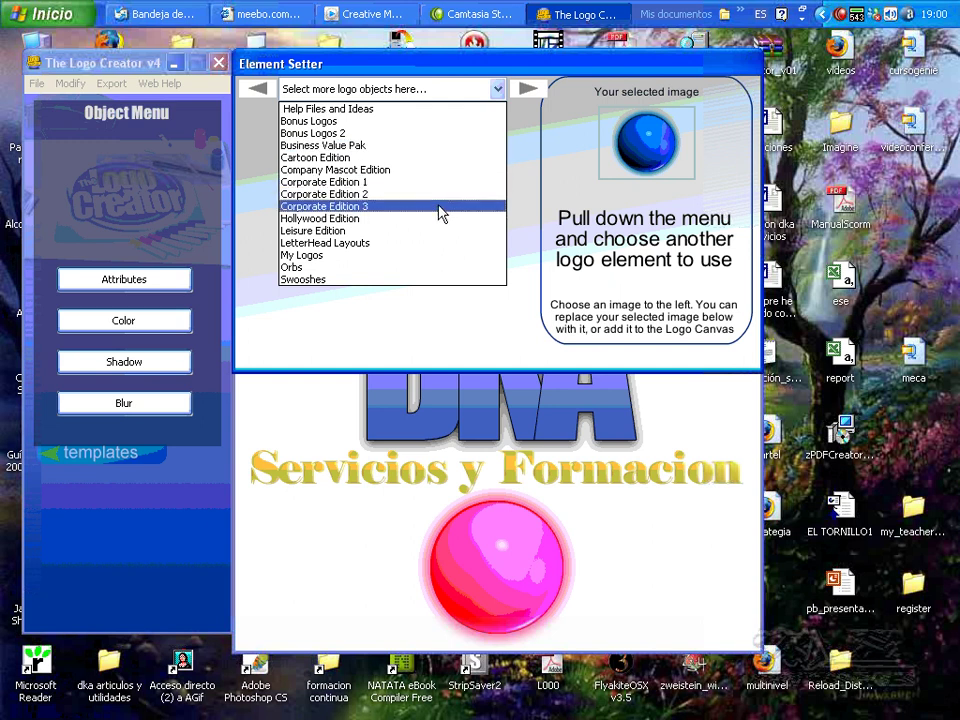
click(422, 133)
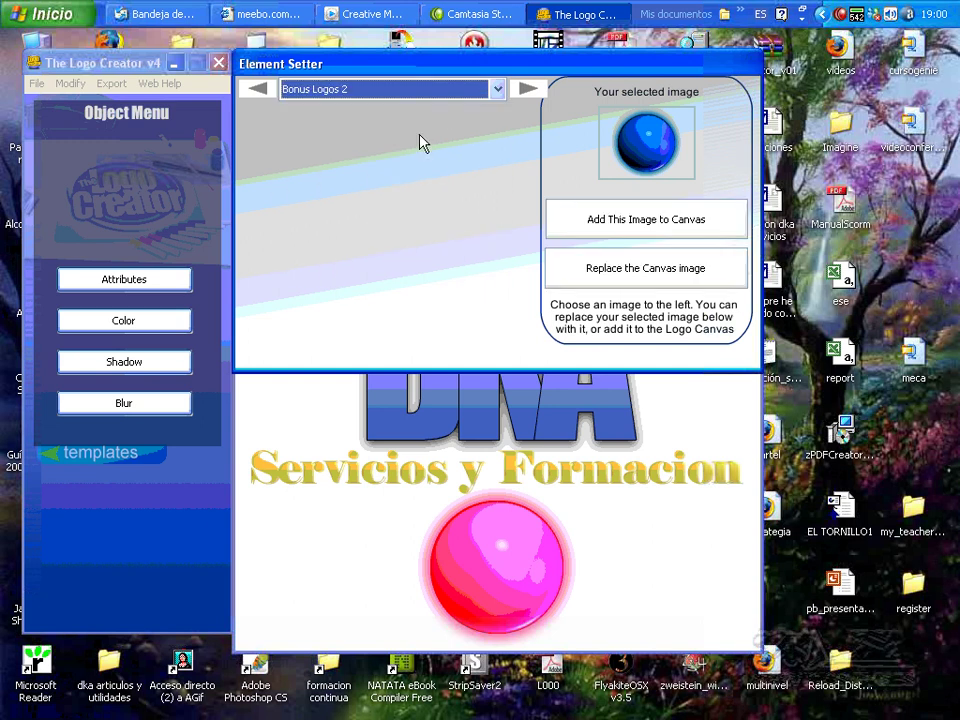
click(497, 89)
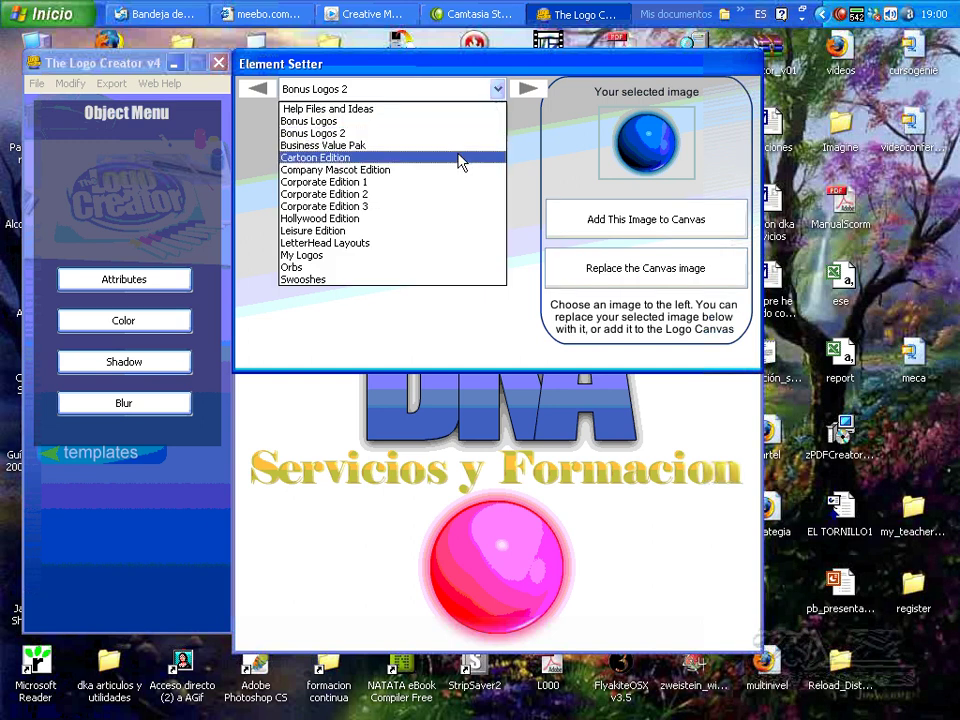
click(460, 158)
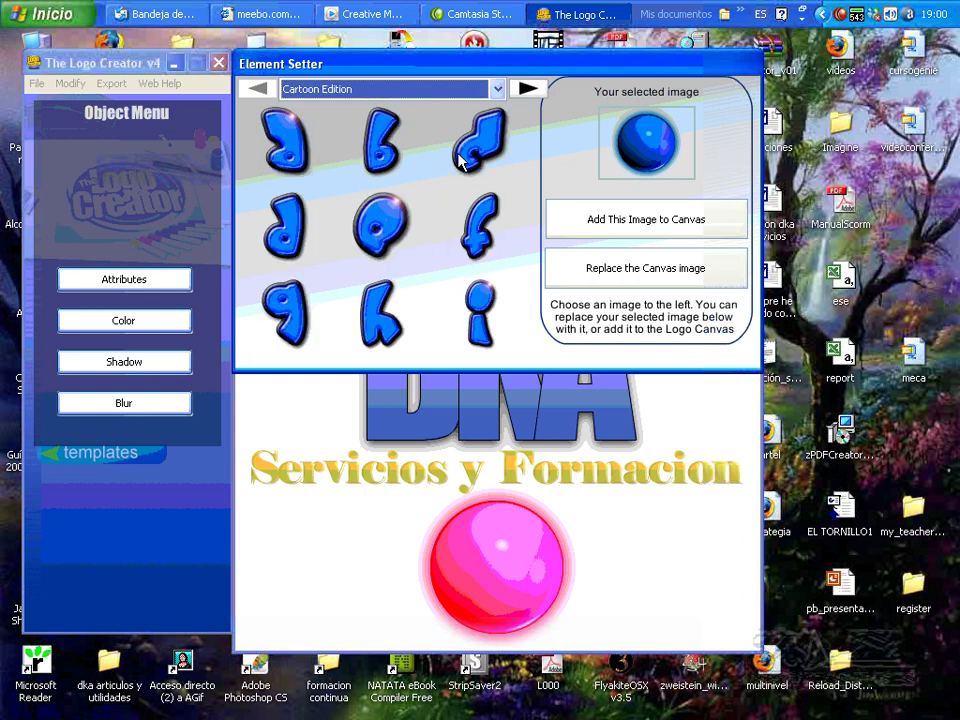
click(530, 92)
click(530, 92)
click(530, 92)
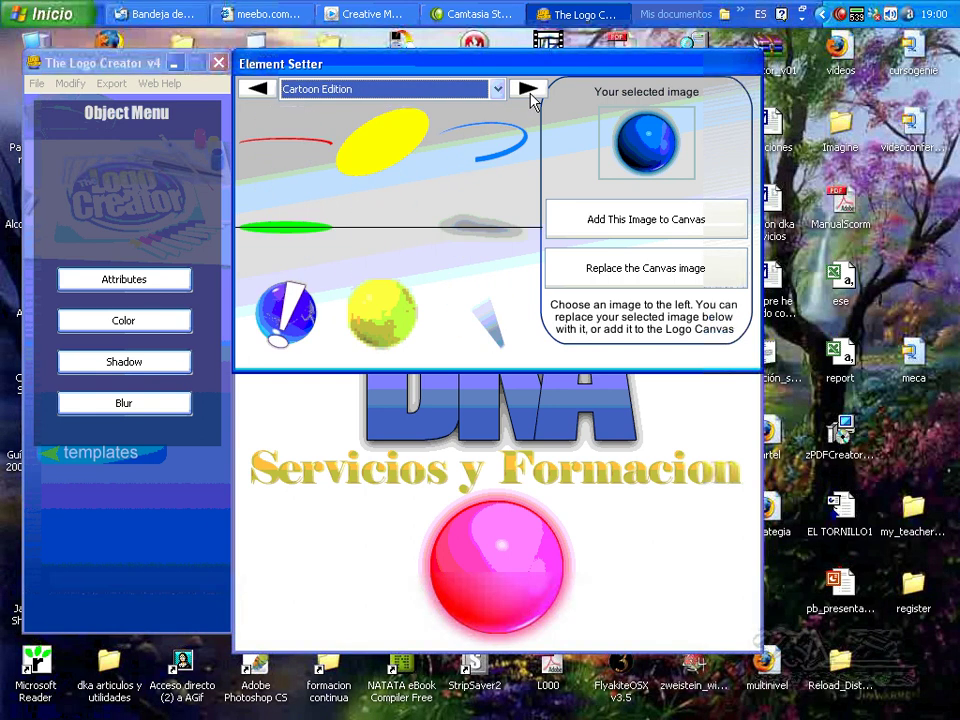
click(530, 92)
click(530, 92)
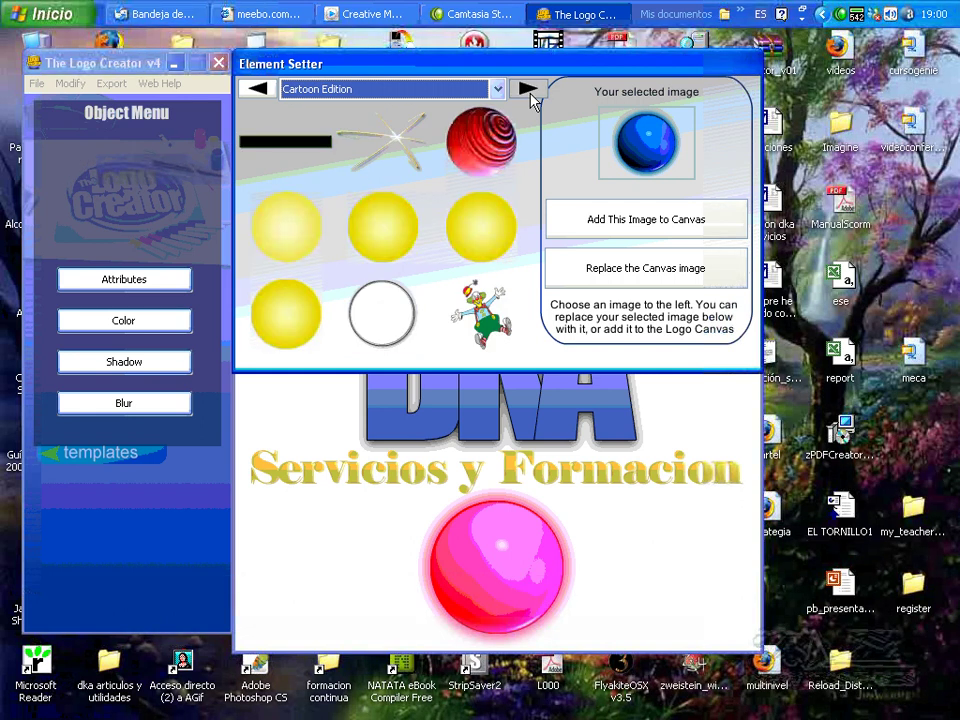
click(530, 92)
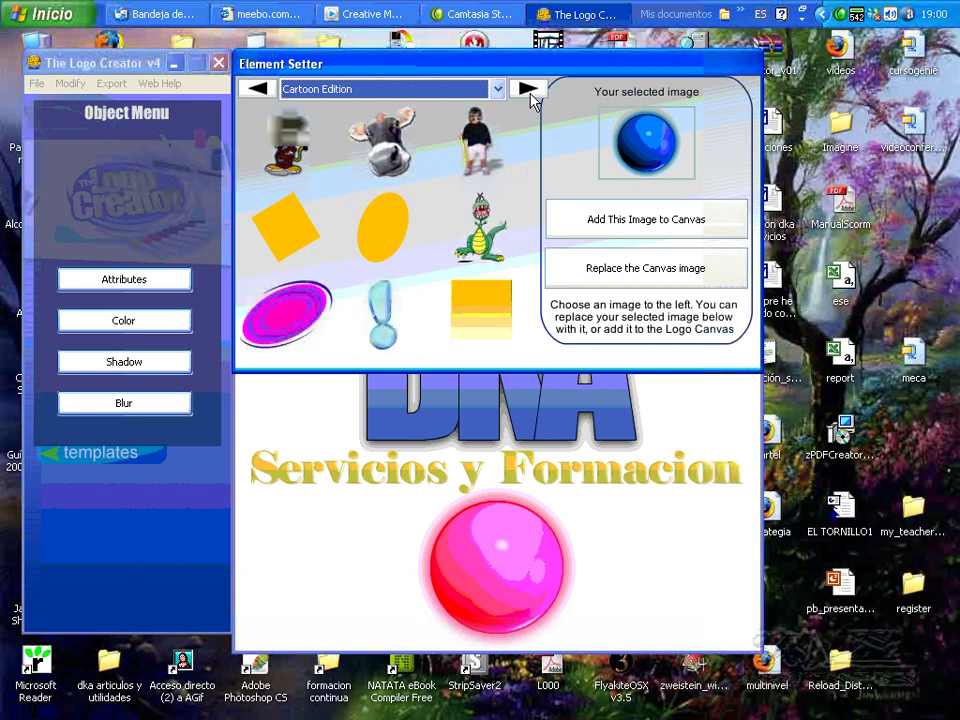
click(530, 92)
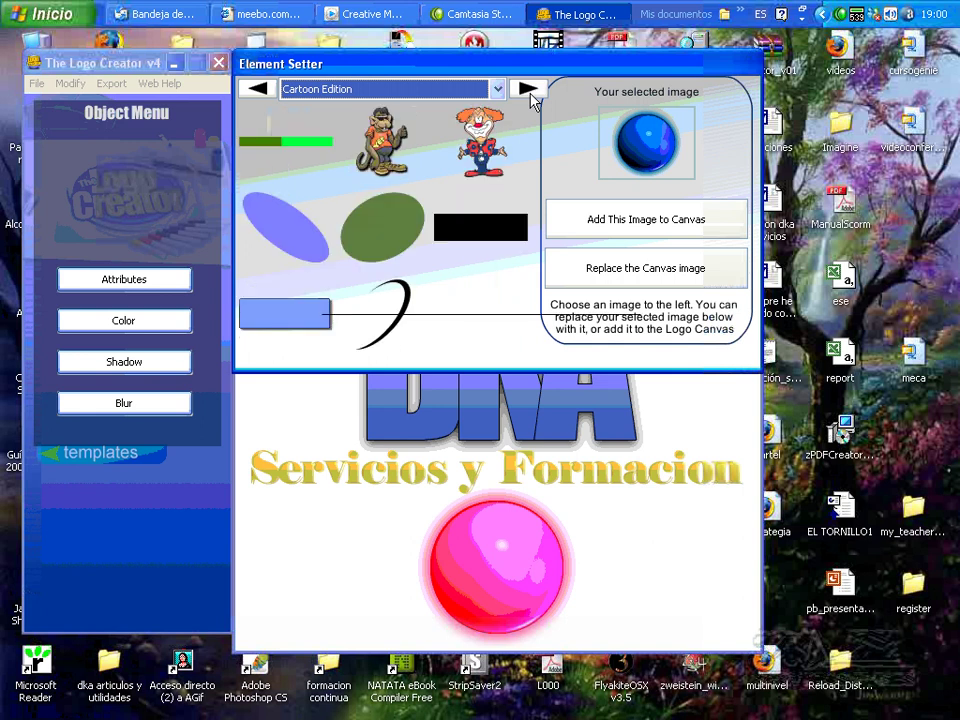
click(530, 92)
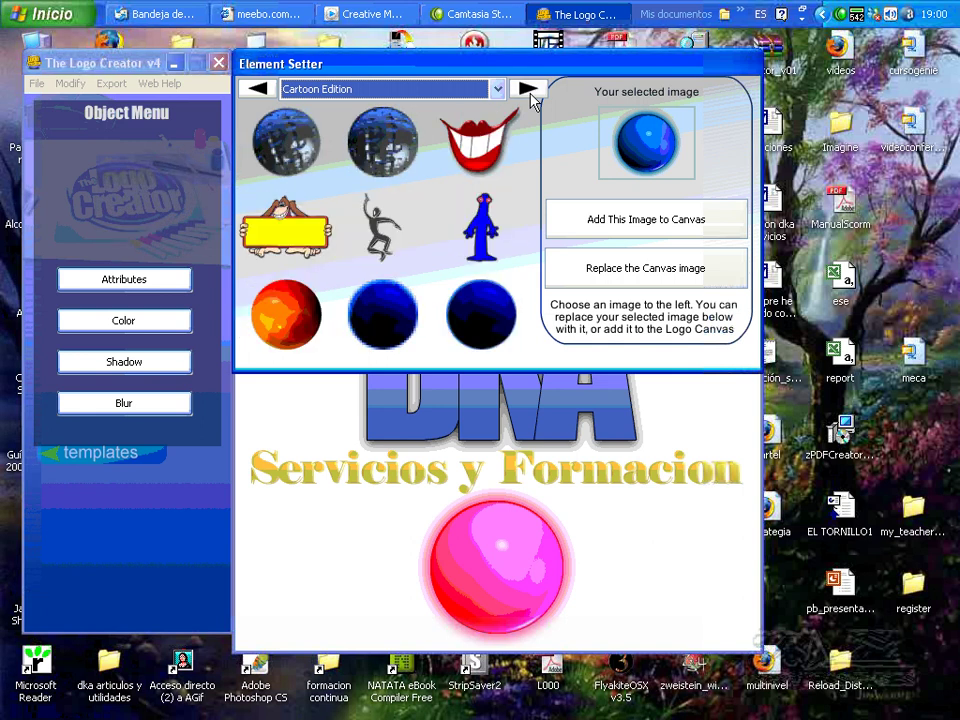
click(528, 90)
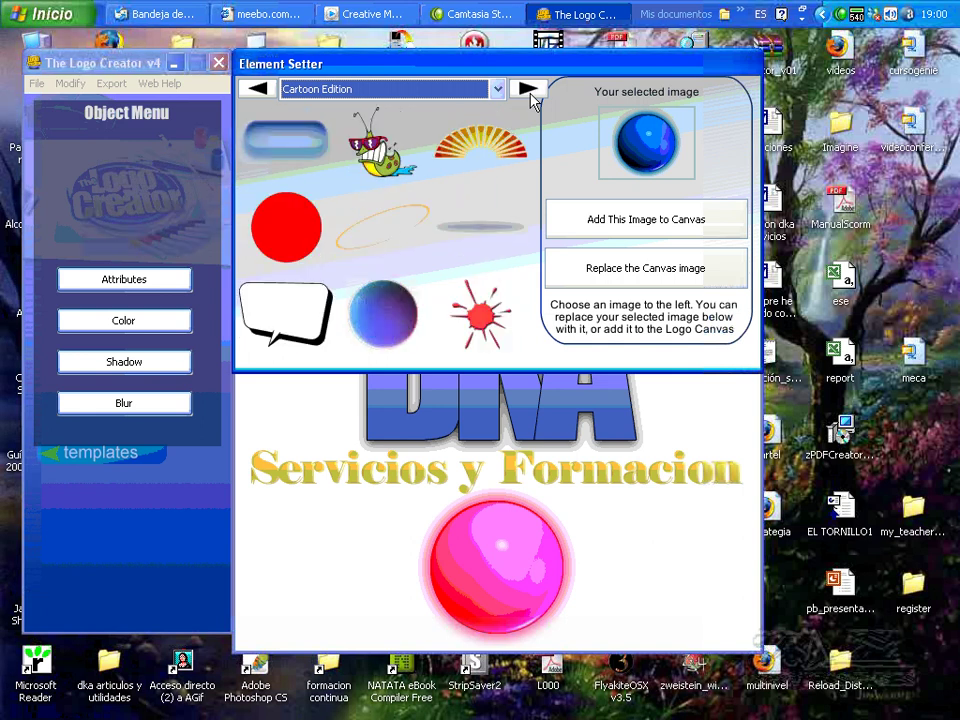
click(390, 220)
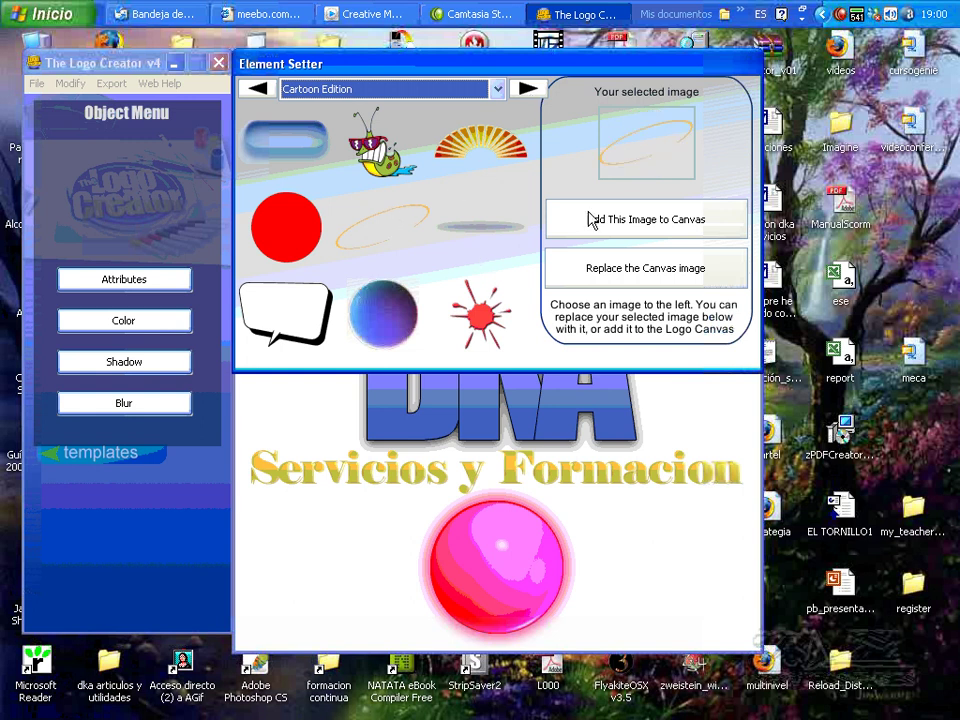
click(628, 222)
- Delete the default sphere image below the tagline and move the orange ring up around the DKA lettering
click(478, 575)
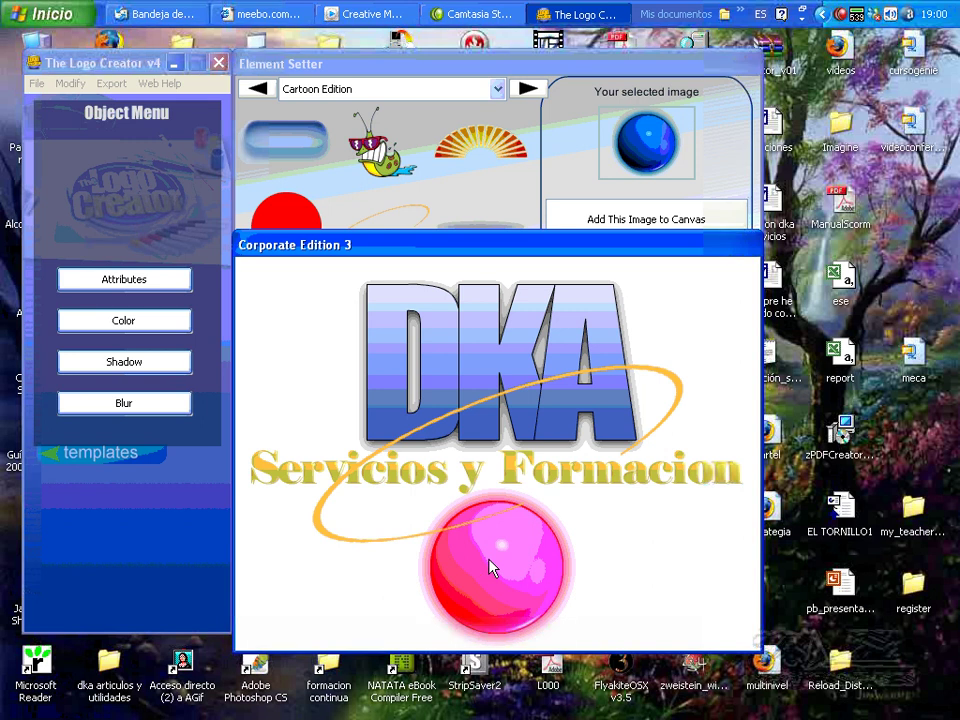
right_click(491, 568)
click(541, 493)
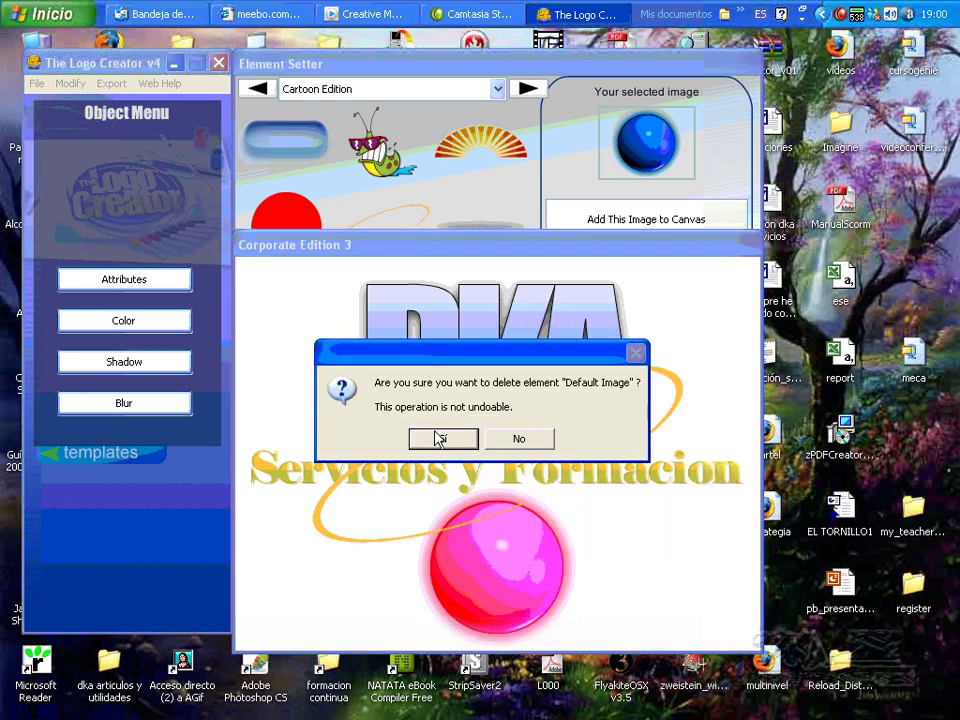
click(415, 437)
drag(477, 410, 443, 316)
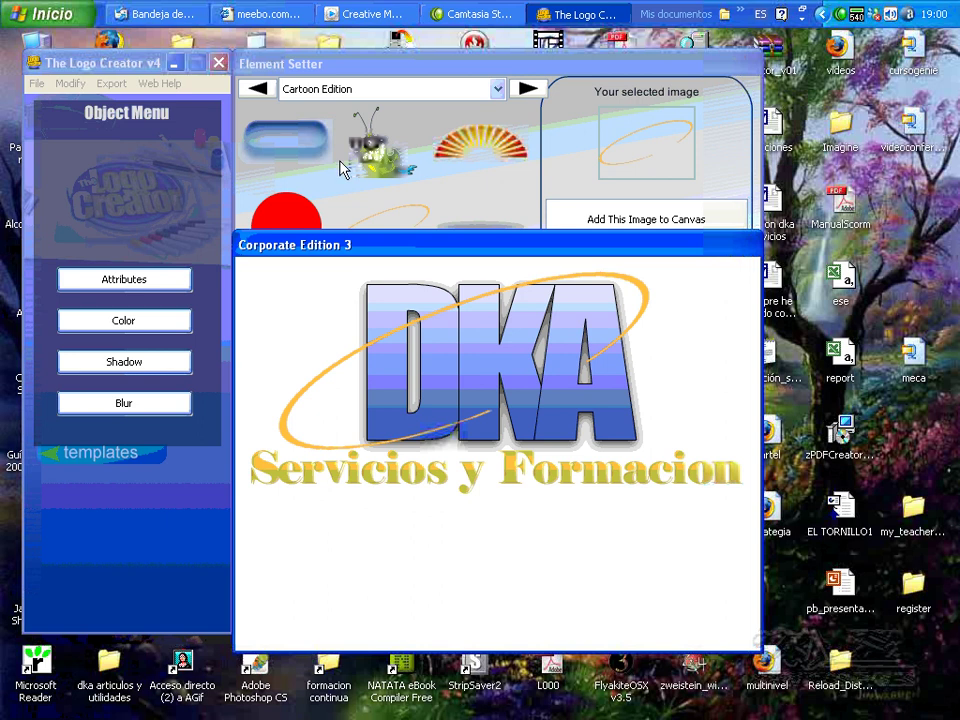
- Add the swirl of small blue squares from the Corporate Edition 2 objects and move it over the right side of DKA
click(497, 89)
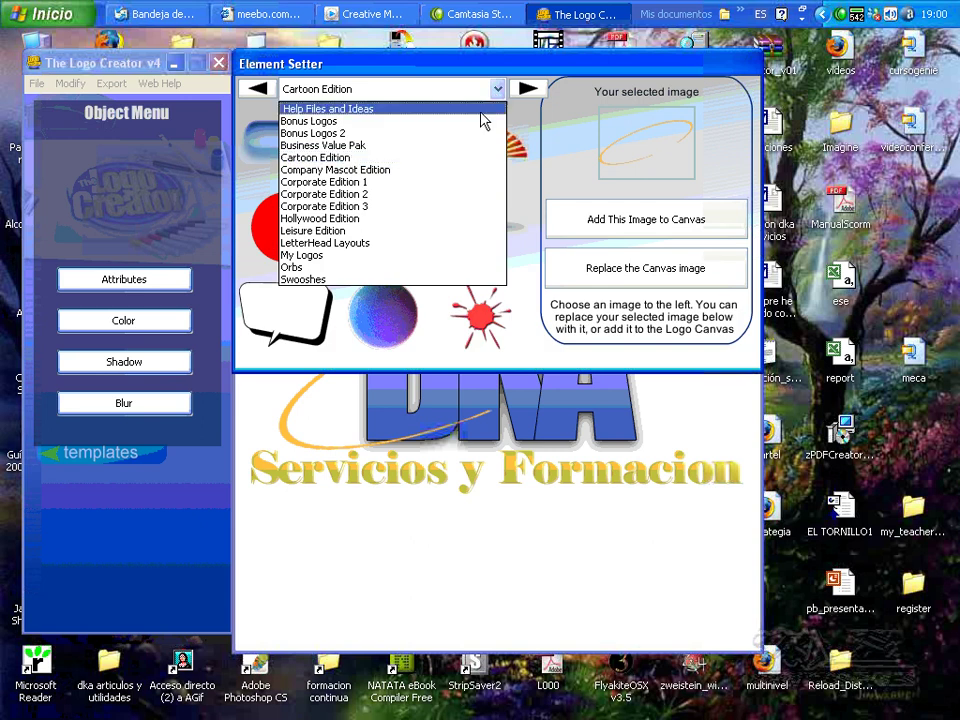
click(455, 200)
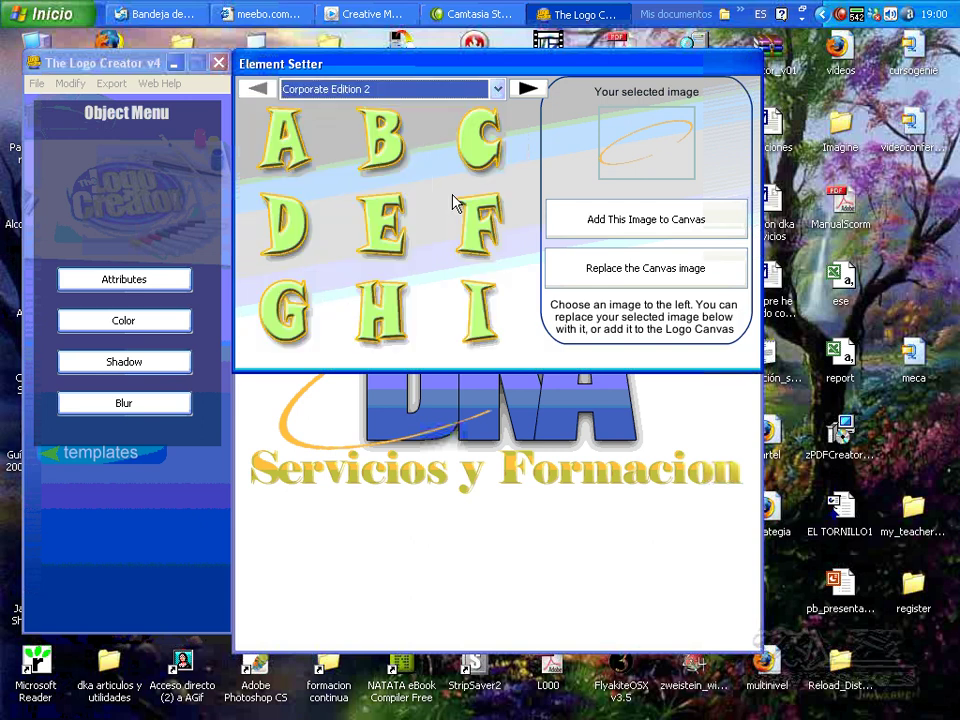
click(528, 89)
click(528, 89)
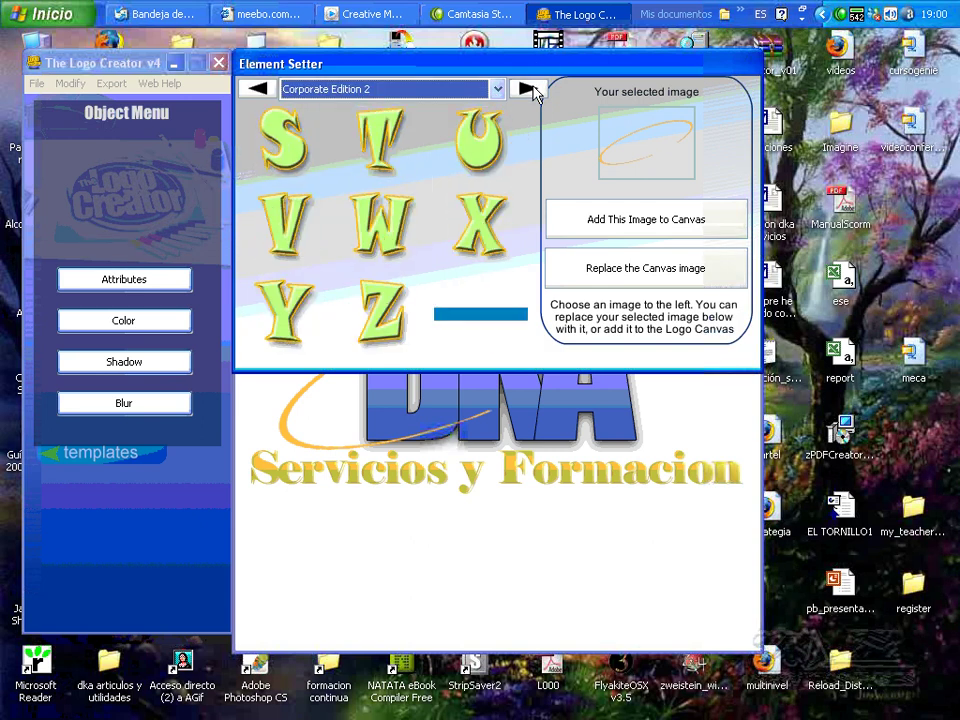
click(528, 89)
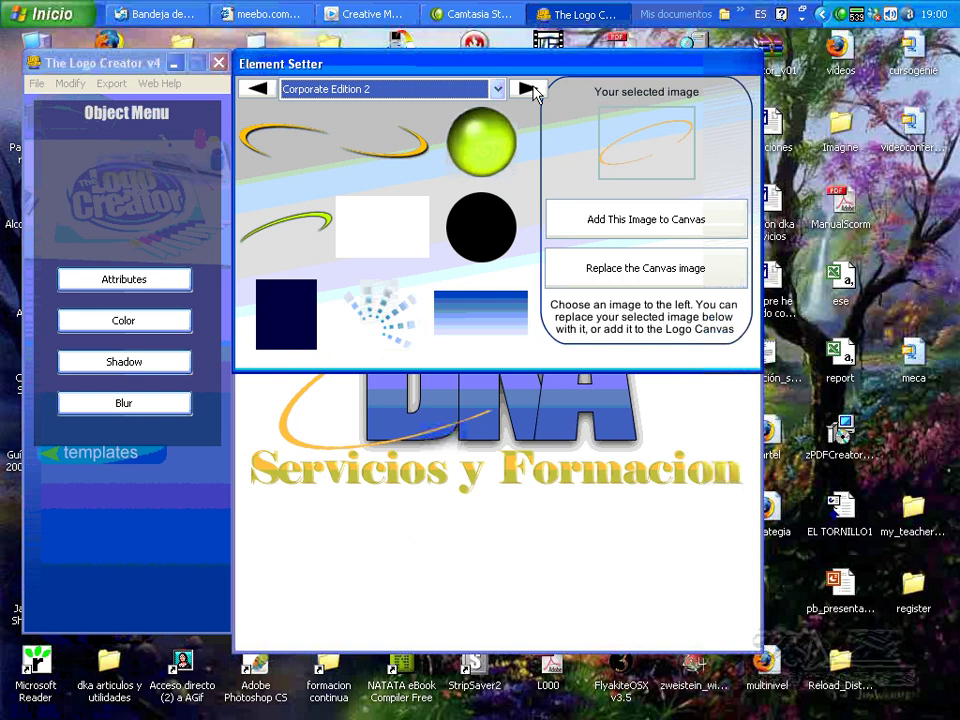
click(399, 315)
click(620, 226)
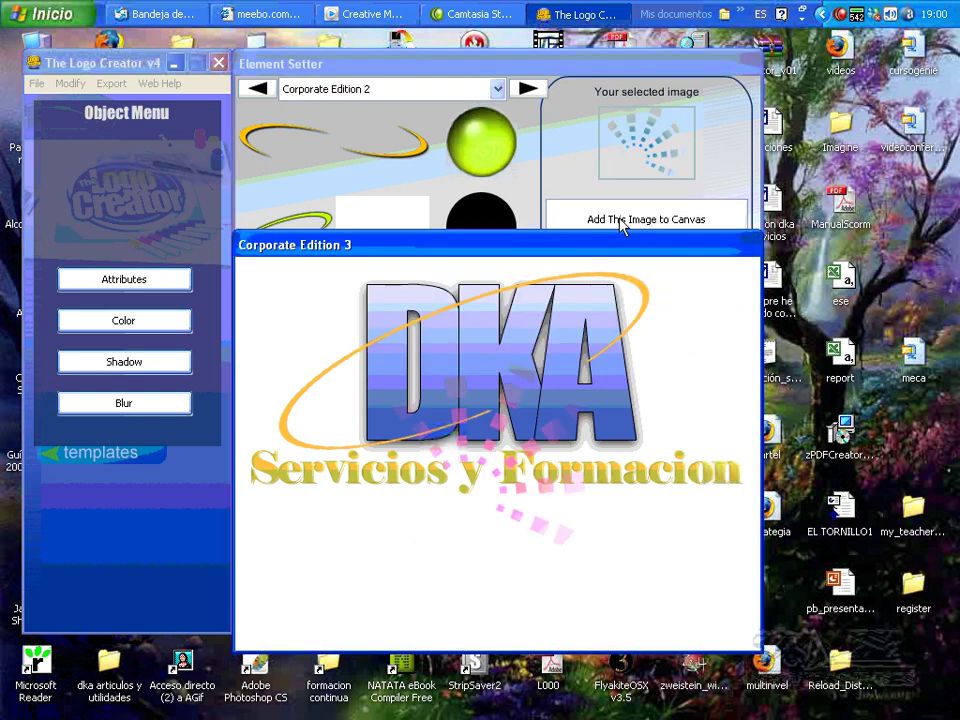
drag(548, 448, 684, 392)
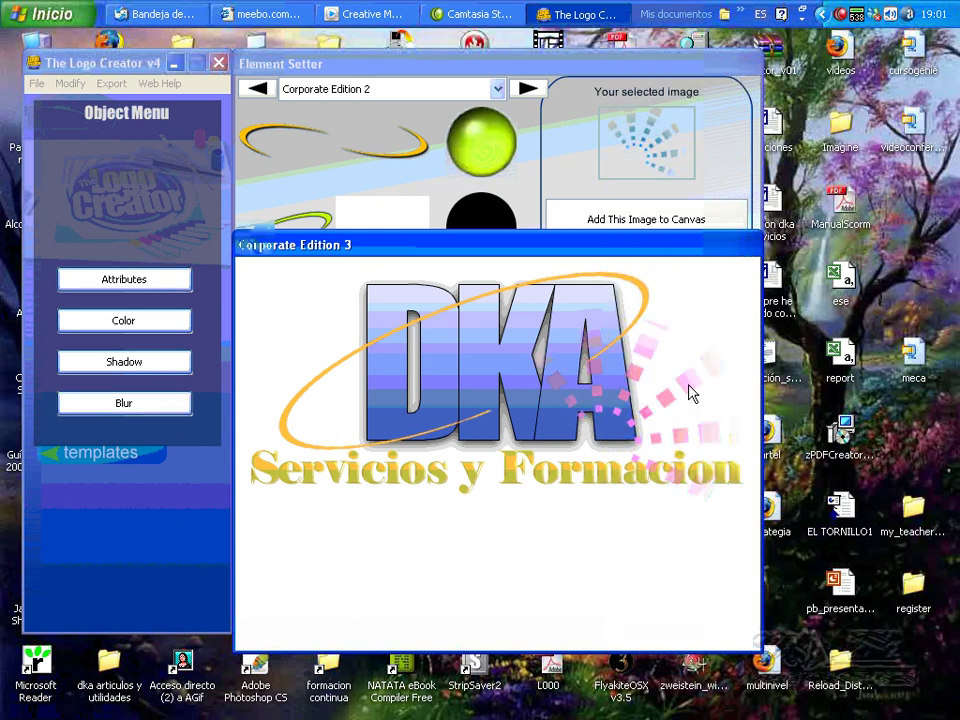
- Scale the swirl of squares to 1.546 and move it down and left across the DKA lettering and tagline
click(131, 281)
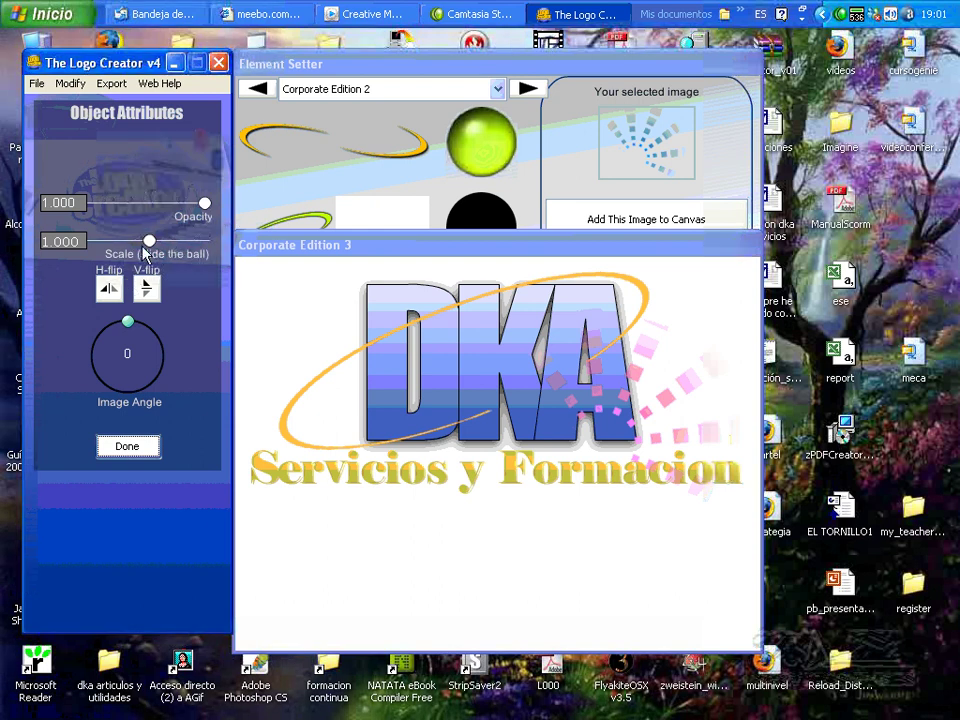
drag(148, 242, 178, 253)
mouse_move(204, 203)
mouse_down()
mouse_move(118, 205)
mouse_move(208, 205)
mouse_up()
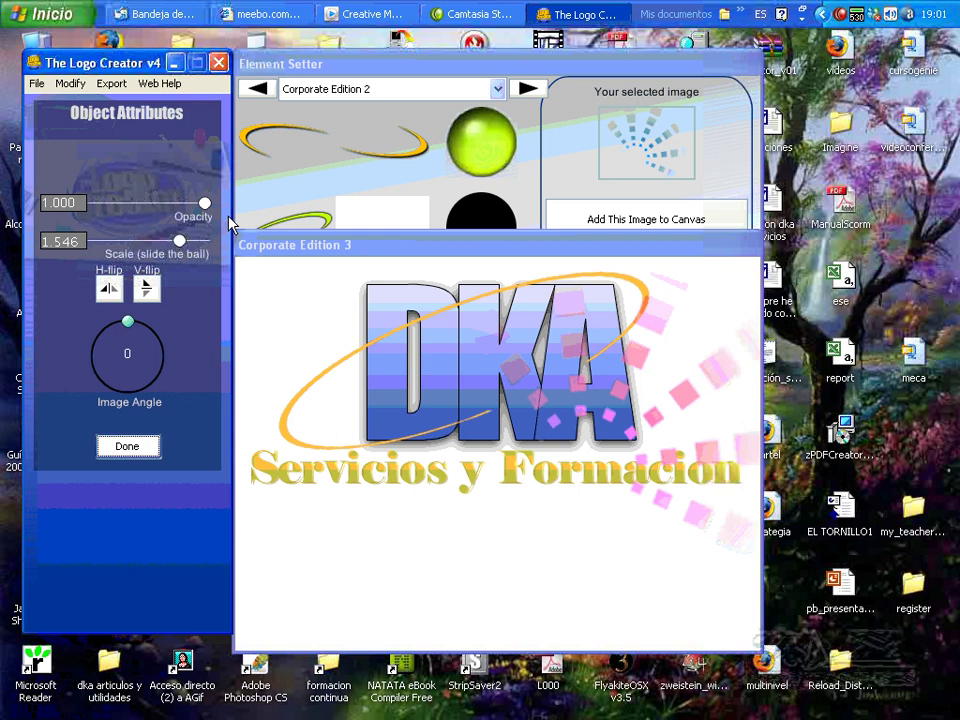
mouse_move(127, 321)
mouse_down()
mouse_move(159, 362)
mouse_move(146, 326)
mouse_move(91, 352)
mouse_move(97, 370)
mouse_move(92, 355)
mouse_move(127, 339)
mouse_up()
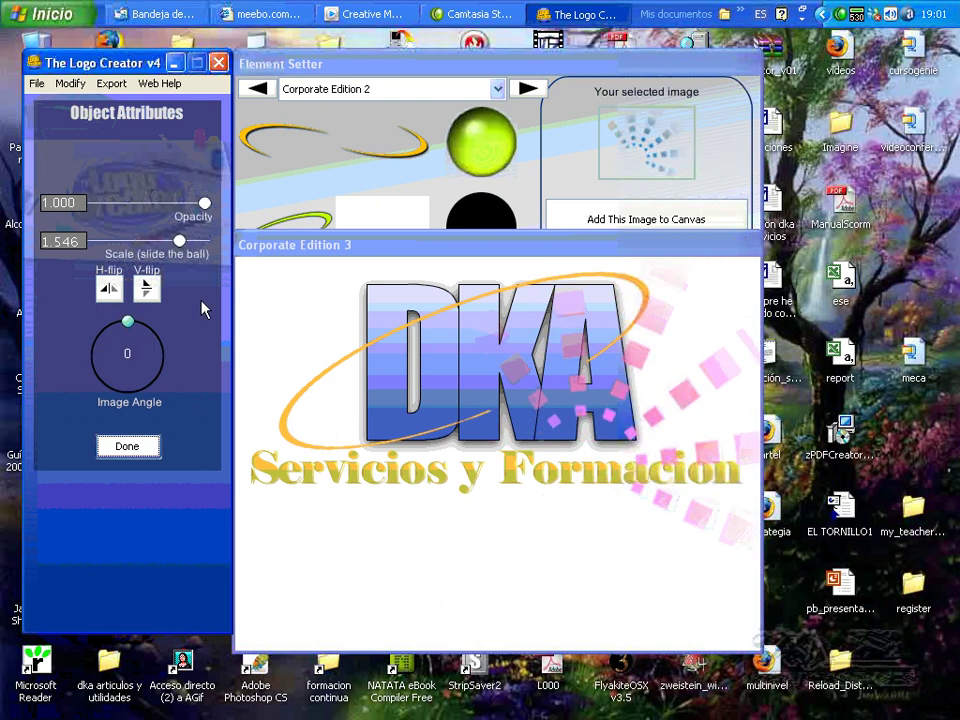
drag(658, 332, 564, 386)
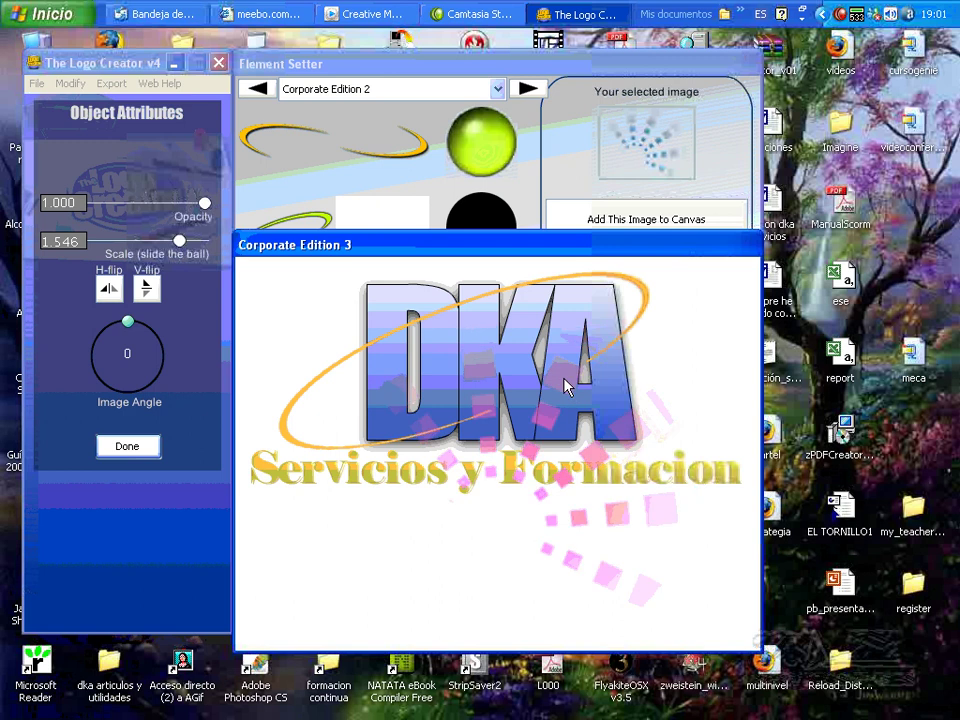
- Place the swirl of squares centred below the tagline at an image angle of 141 and a scale of 1.277
drag(128, 322, 163, 393)
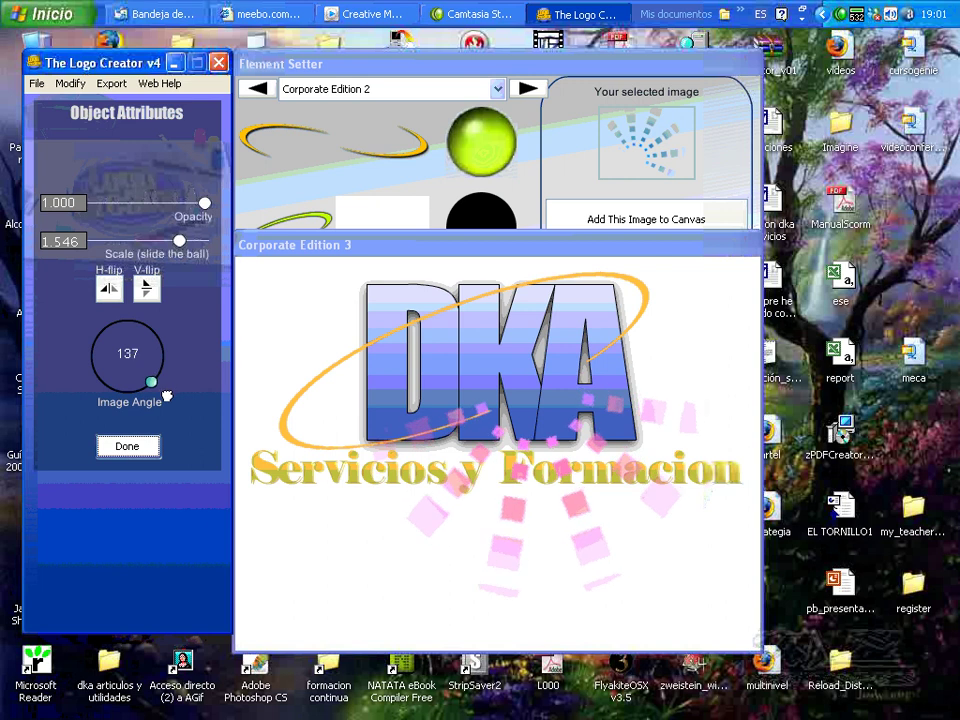
drag(516, 516, 467, 592)
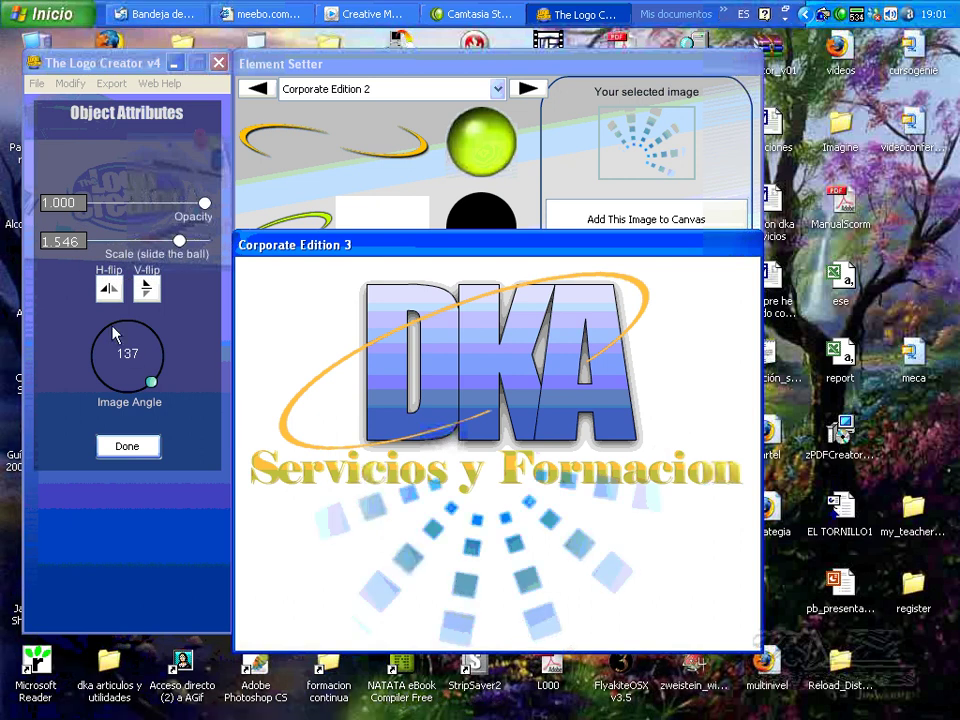
drag(179, 241, 165, 241)
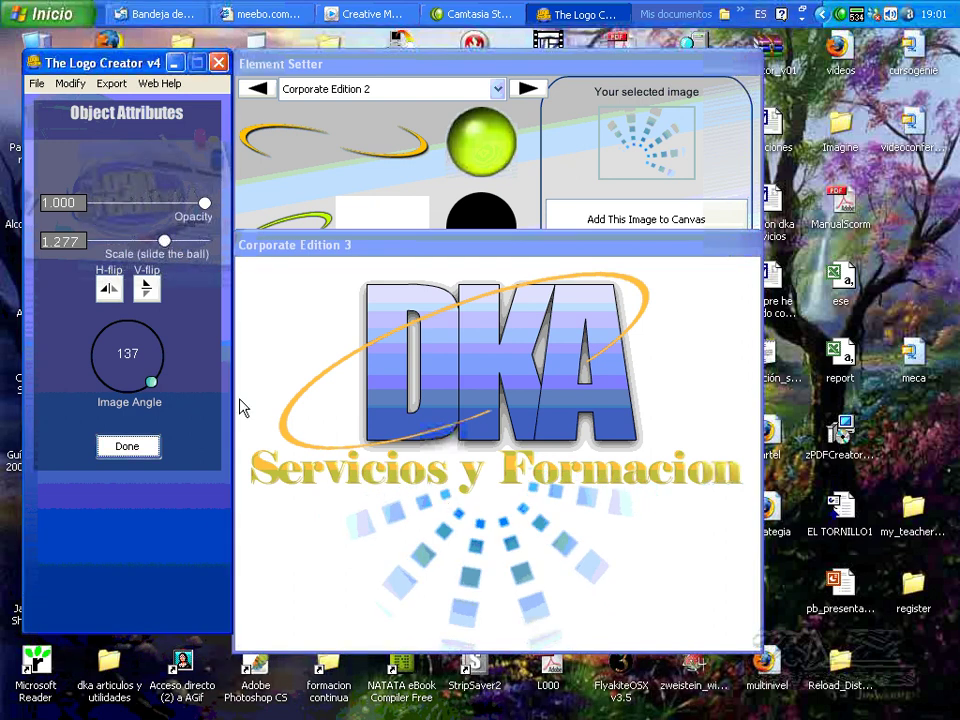
mouse_move(149, 380)
mouse_down()
mouse_move(140, 378)
mouse_move(149, 383)
mouse_up()
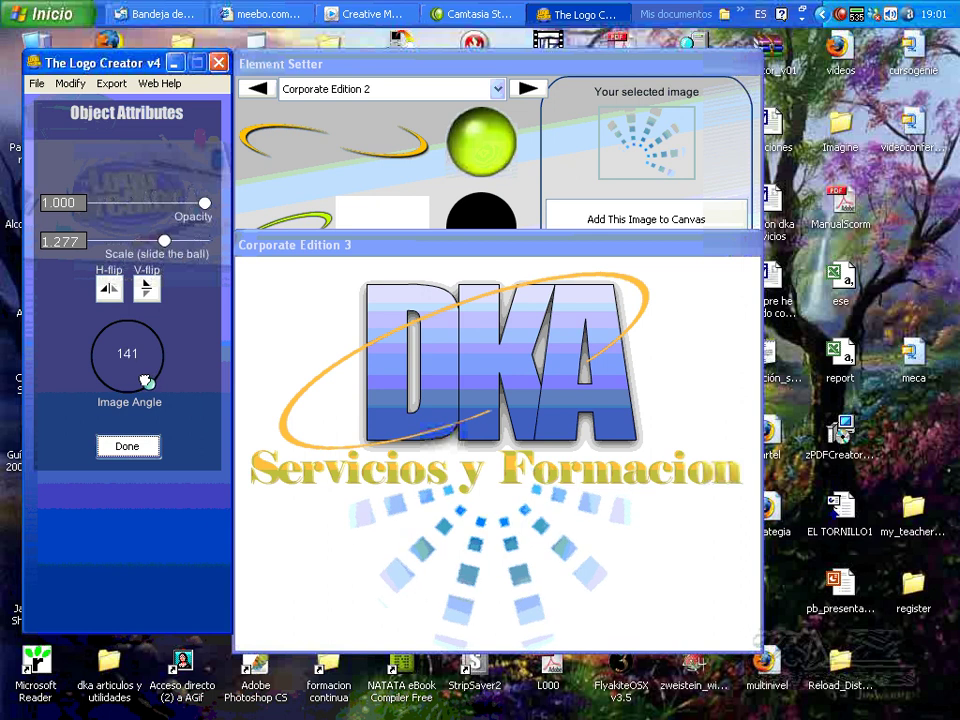
click(478, 555)
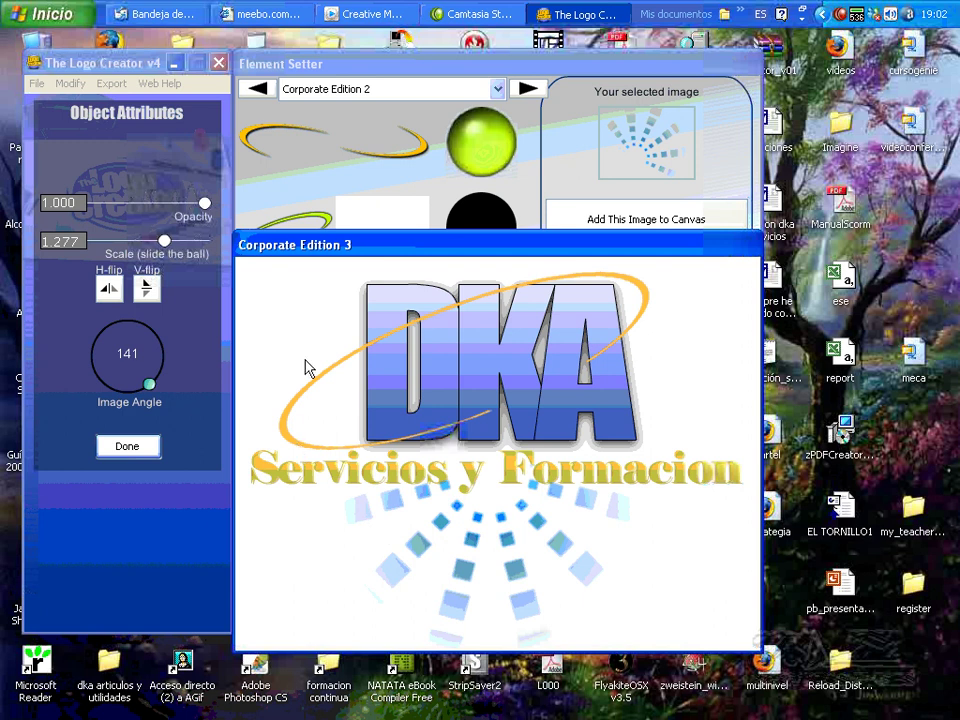
click(152, 452)
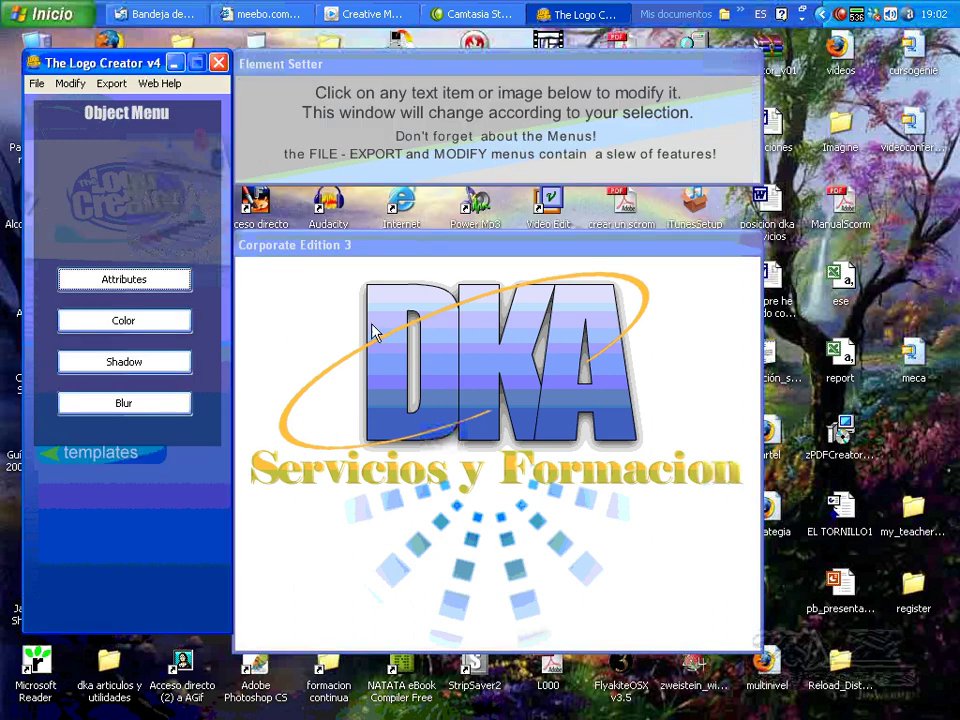
- Deselect the logo objects and set the canvas background color to red
click(315, 327)
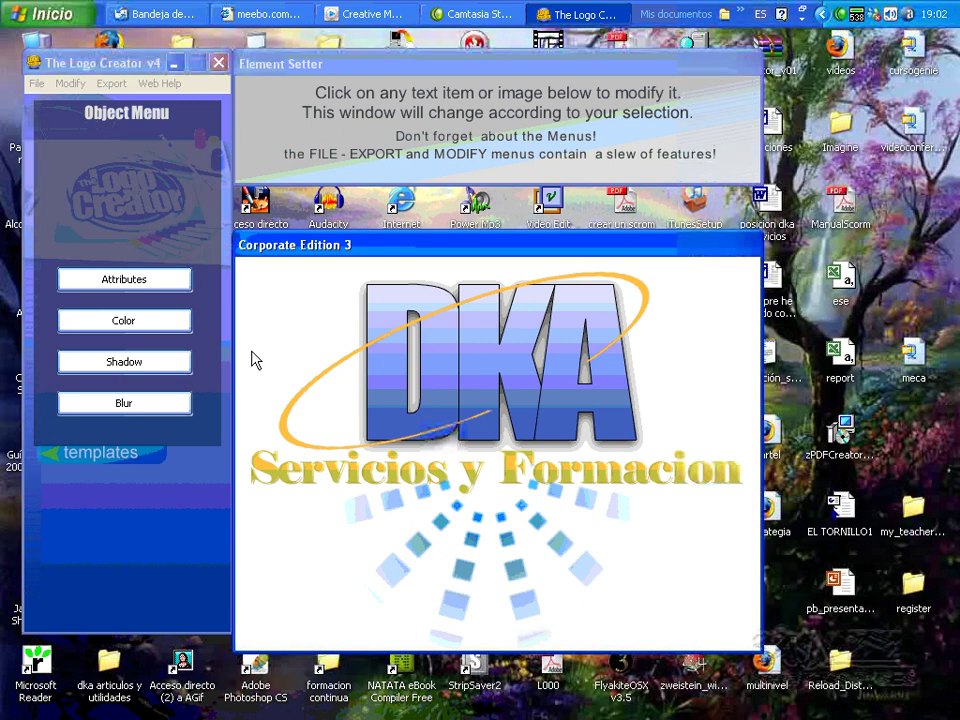
click(741, 355)
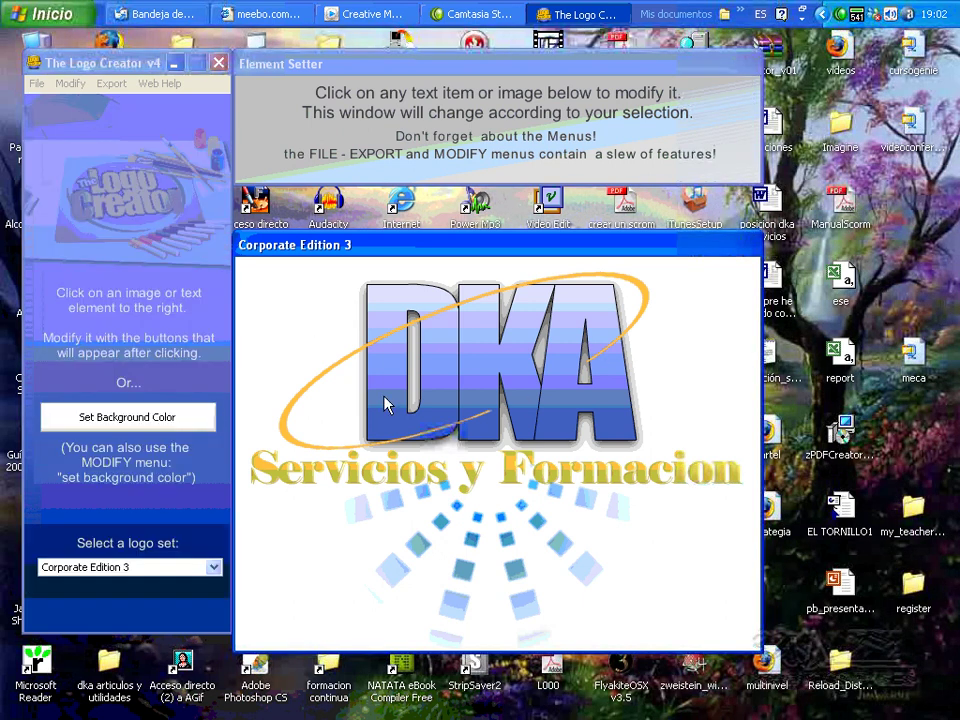
click(141, 418)
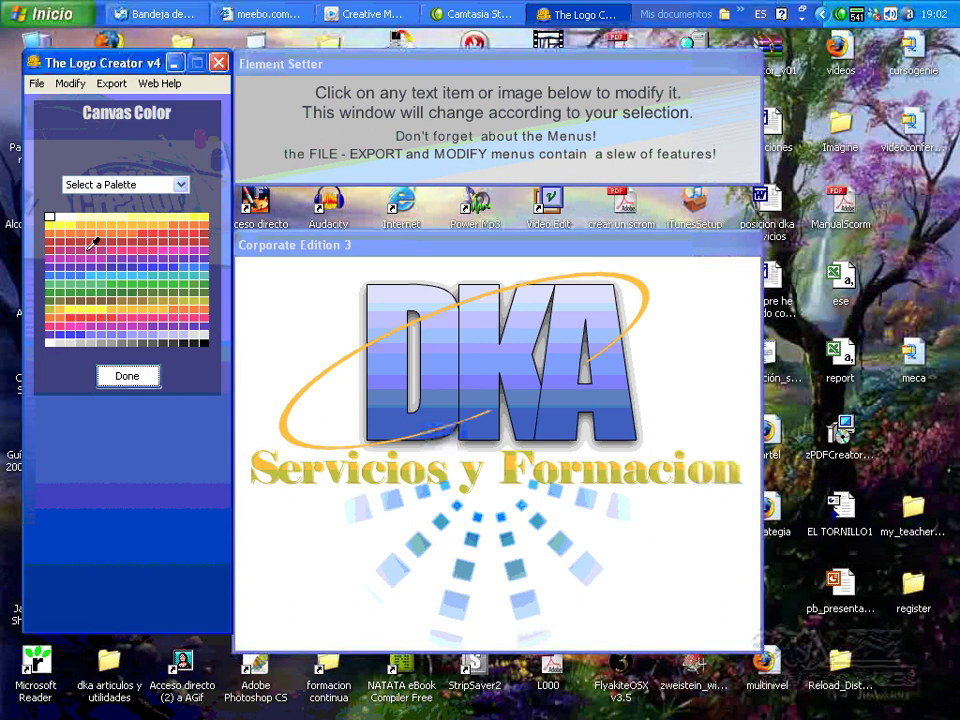
click(112, 240)
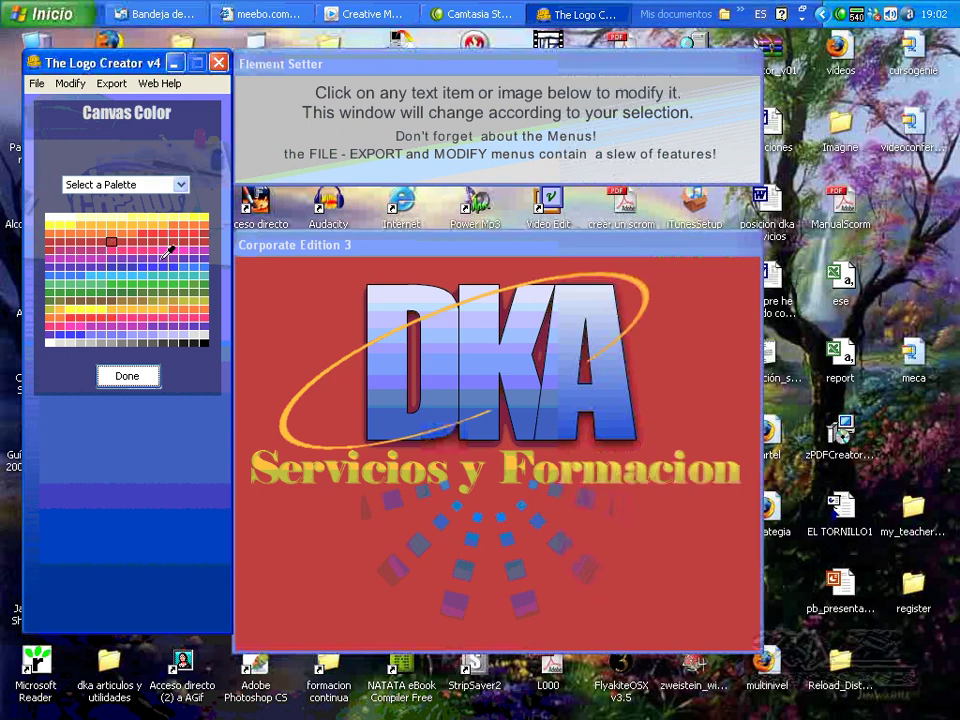
click(181, 184)
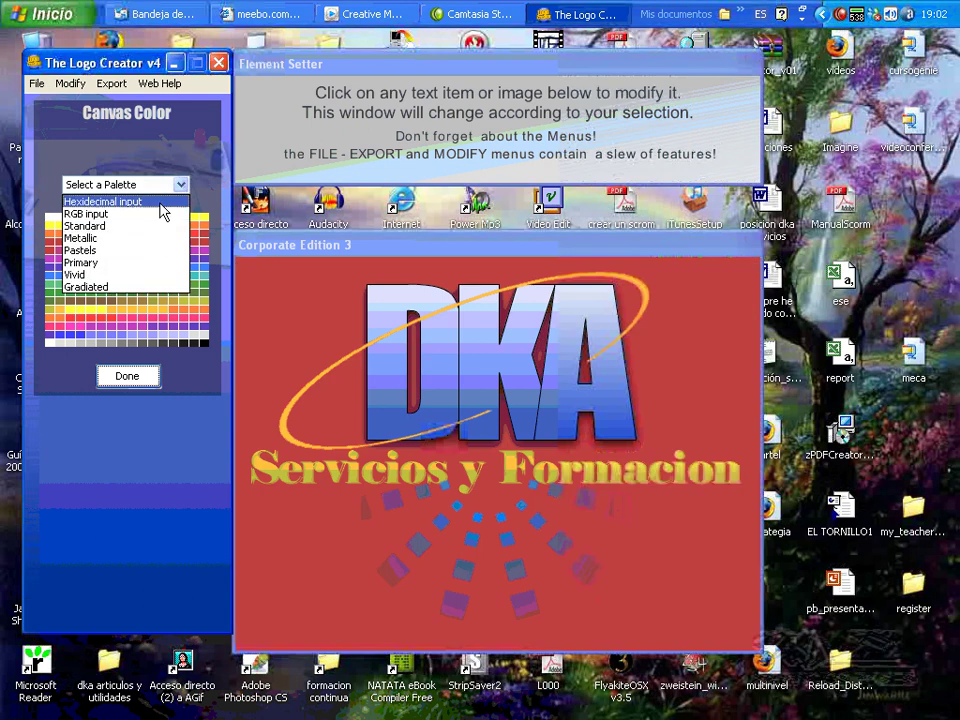
click(163, 202)
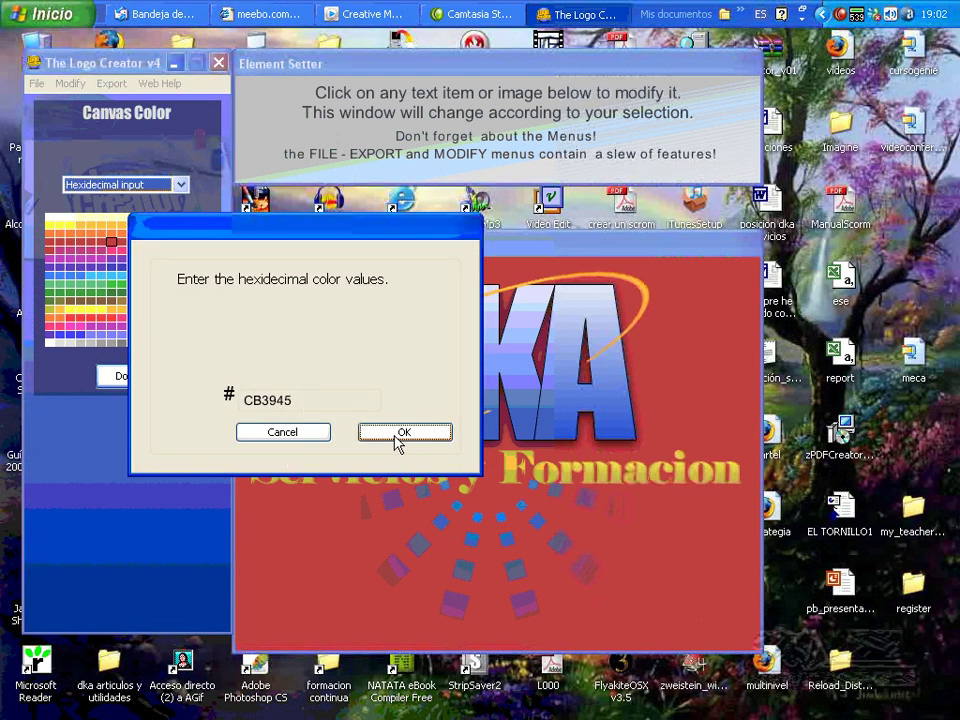
click(311, 437)
- Try several Metallic palette colors on the canvas background, including lilac, gray and muted blues
click(181, 185)
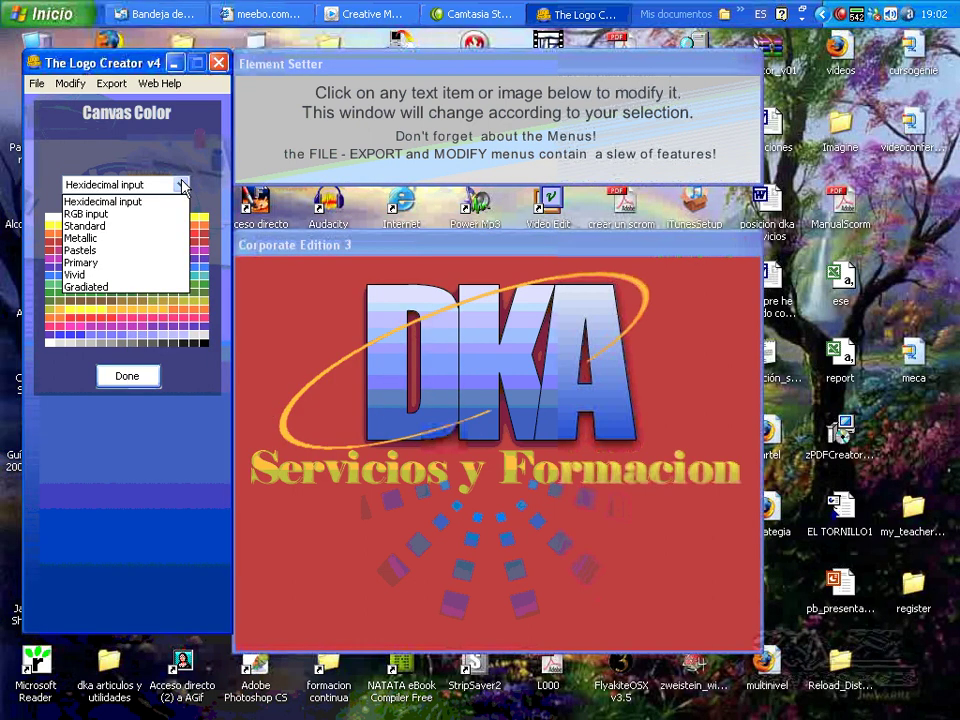
click(141, 238)
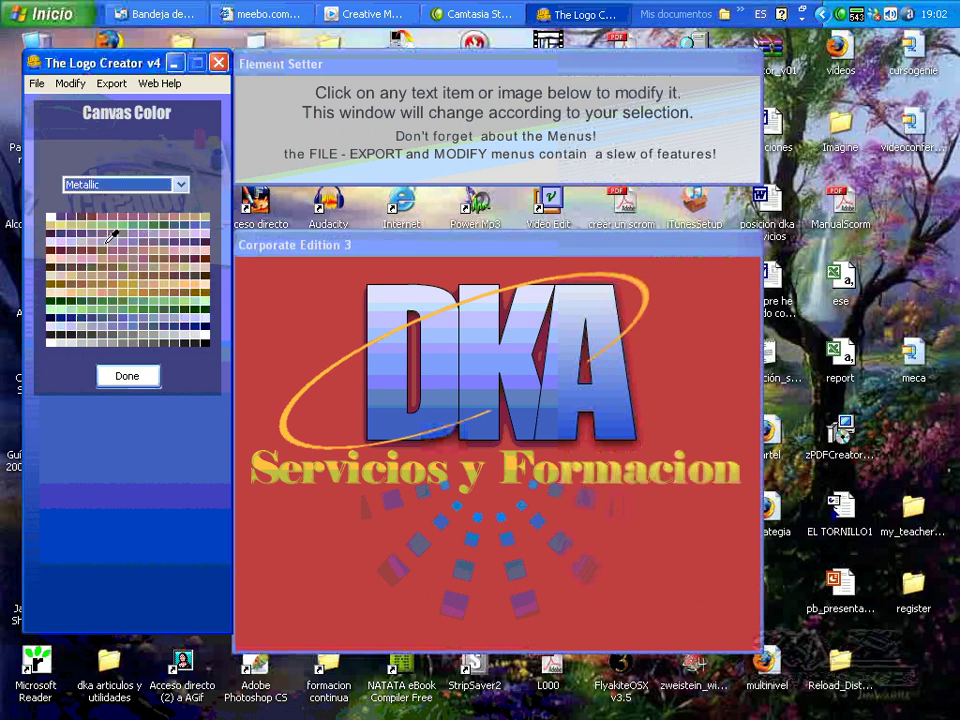
click(104, 242)
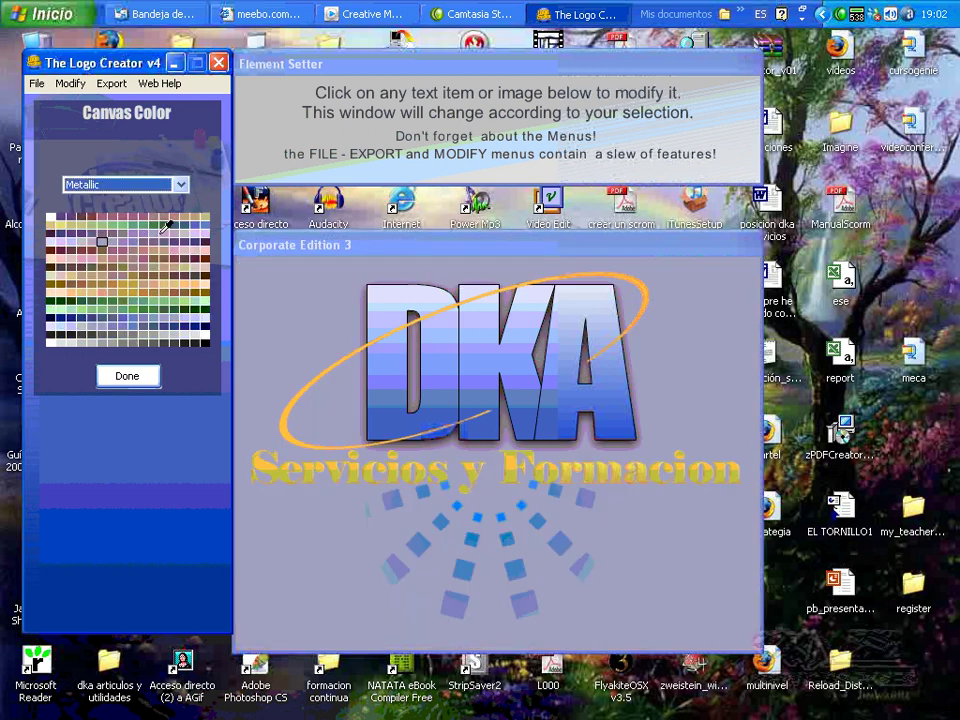
click(145, 232)
click(123, 233)
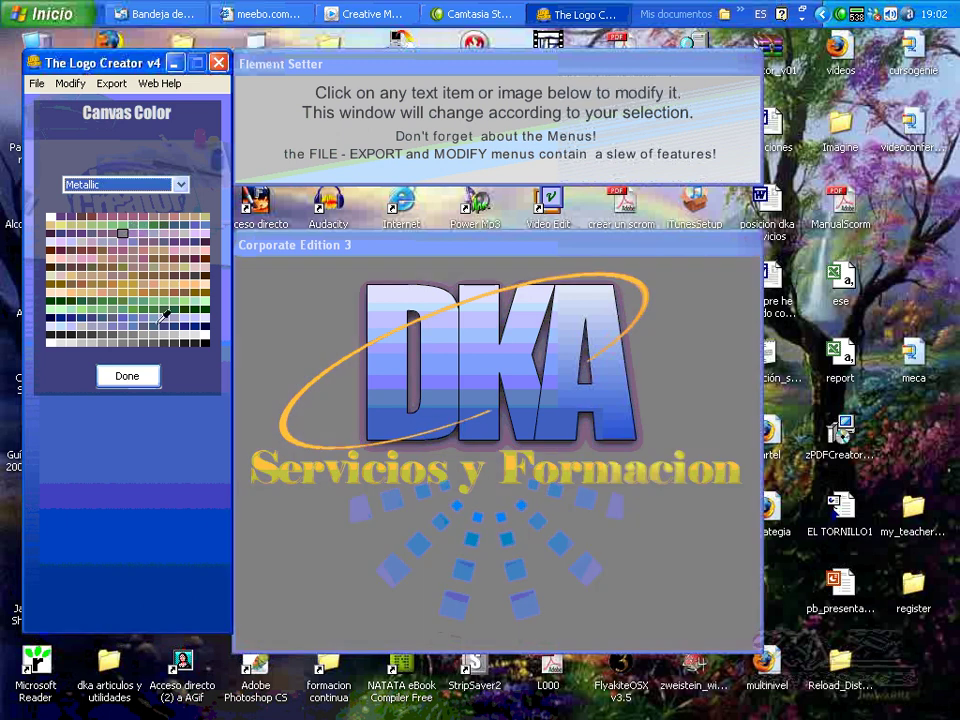
click(156, 322)
click(153, 317)
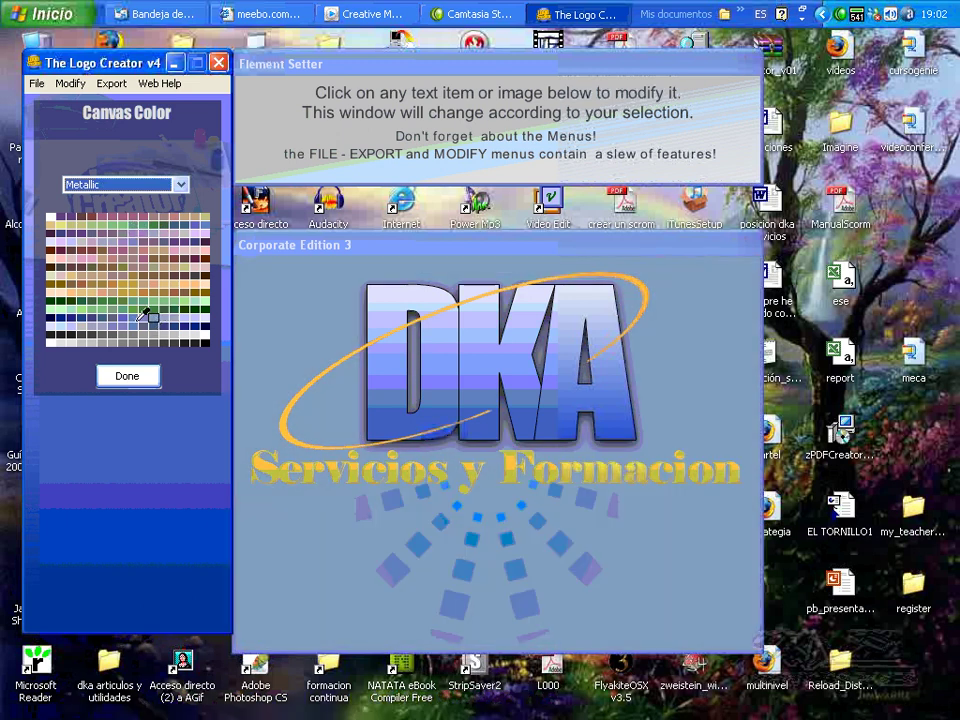
click(137, 318)
- Try several Vivid palette colors on the canvas background, such as yellow and hot pink, and settle on pure blue
click(180, 184)
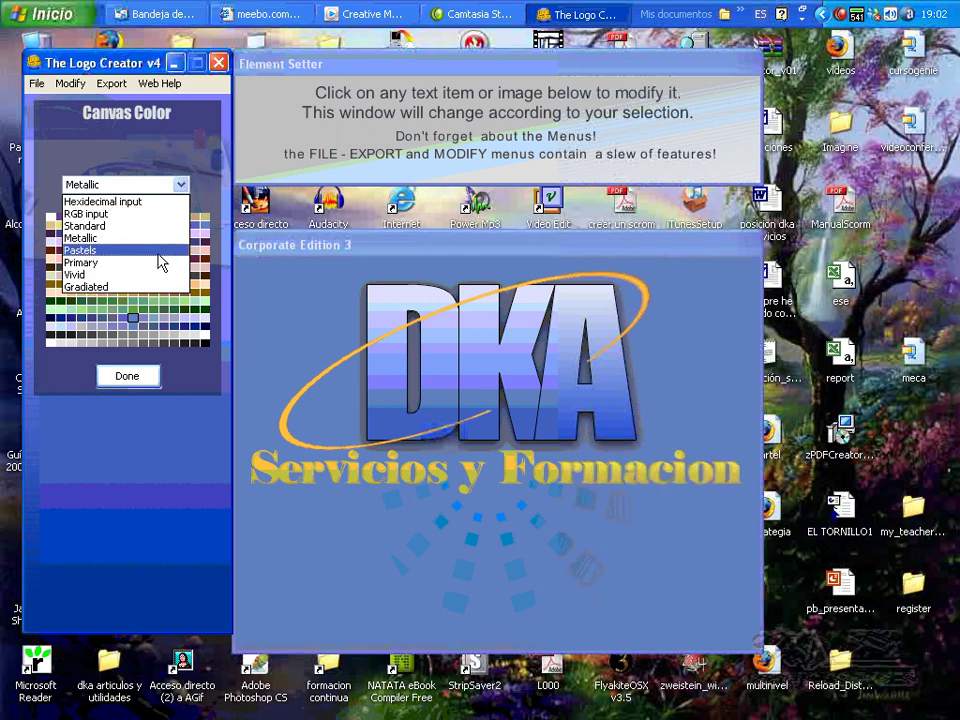
click(152, 274)
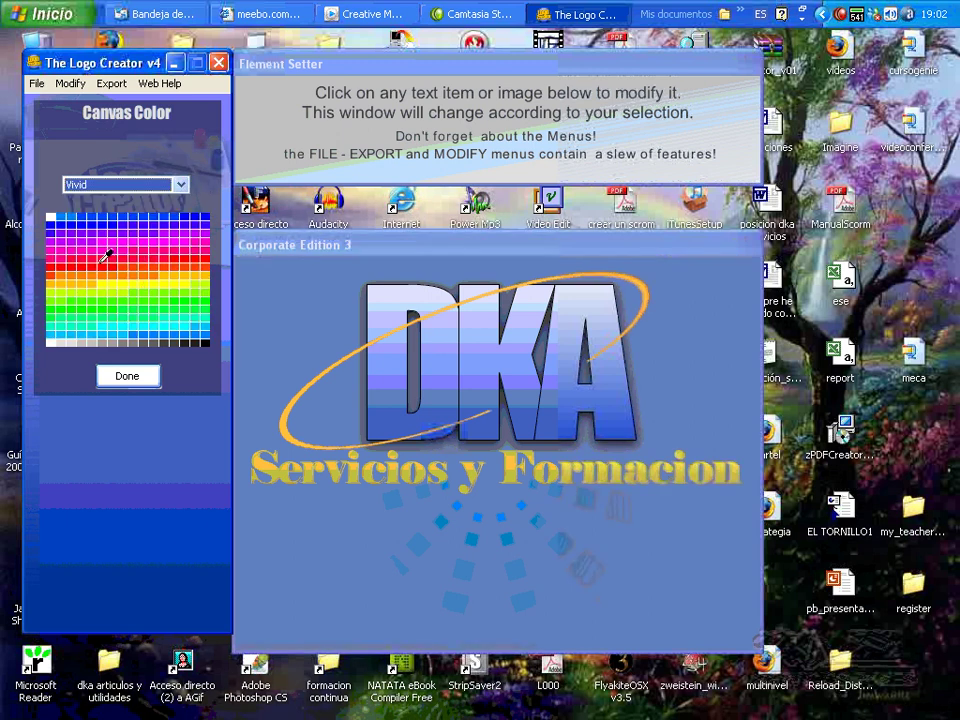
click(92, 250)
click(145, 274)
click(136, 282)
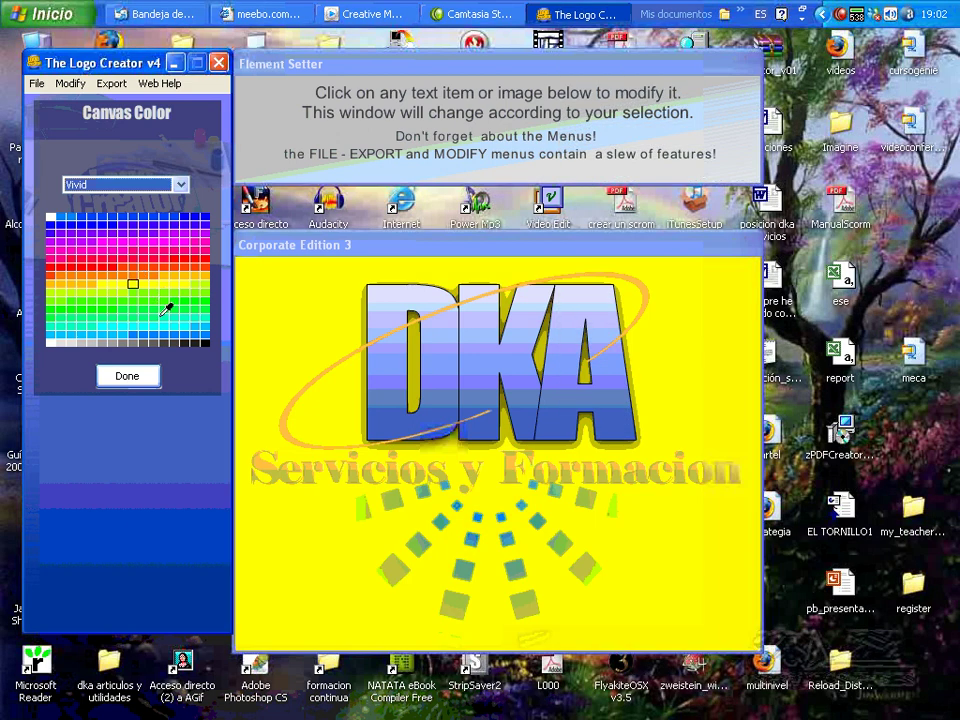
click(167, 306)
click(196, 307)
click(201, 251)
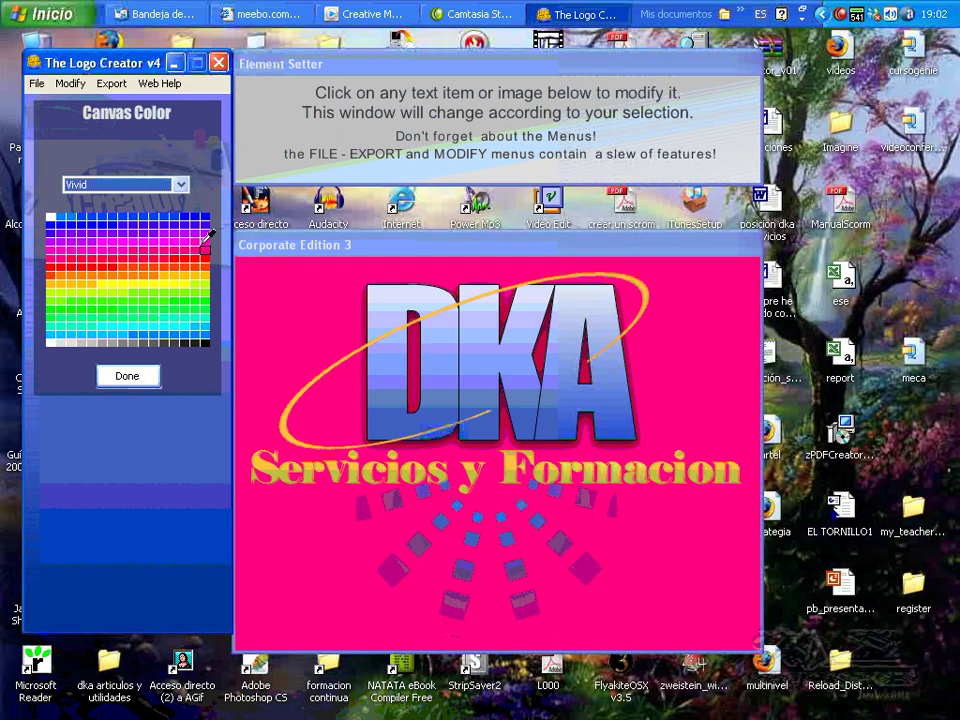
click(197, 231)
click(167, 223)
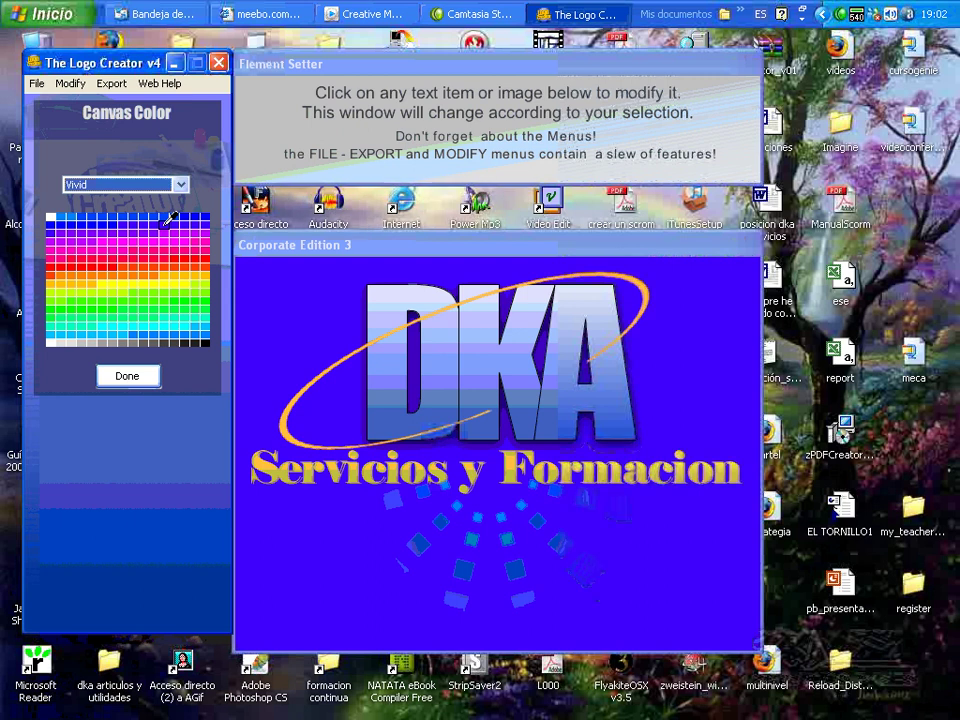
click(178, 213)
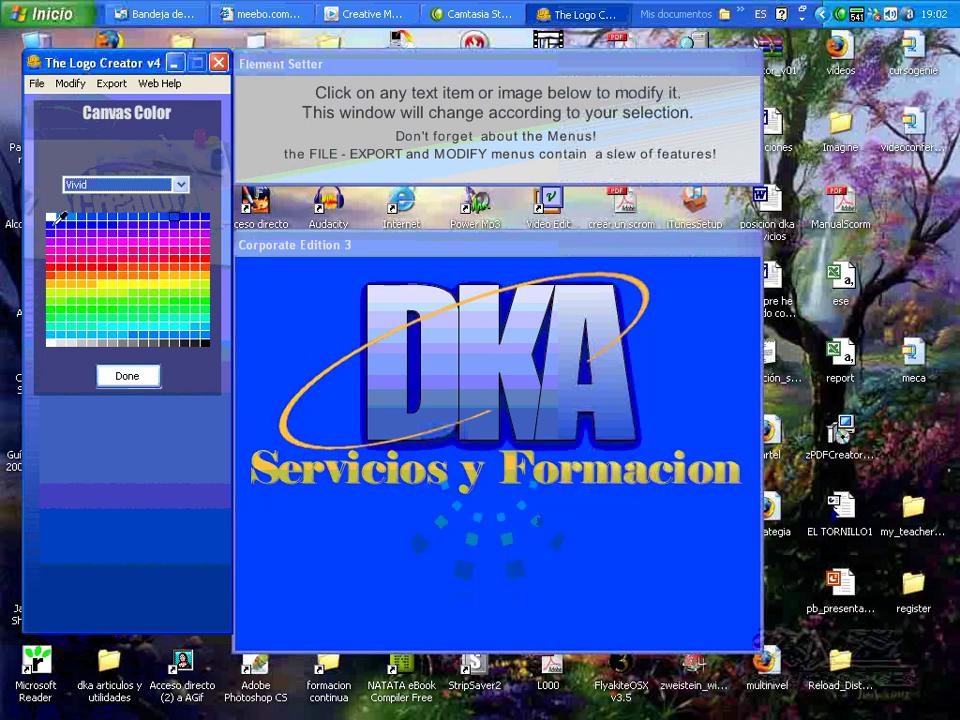
click(56, 223)
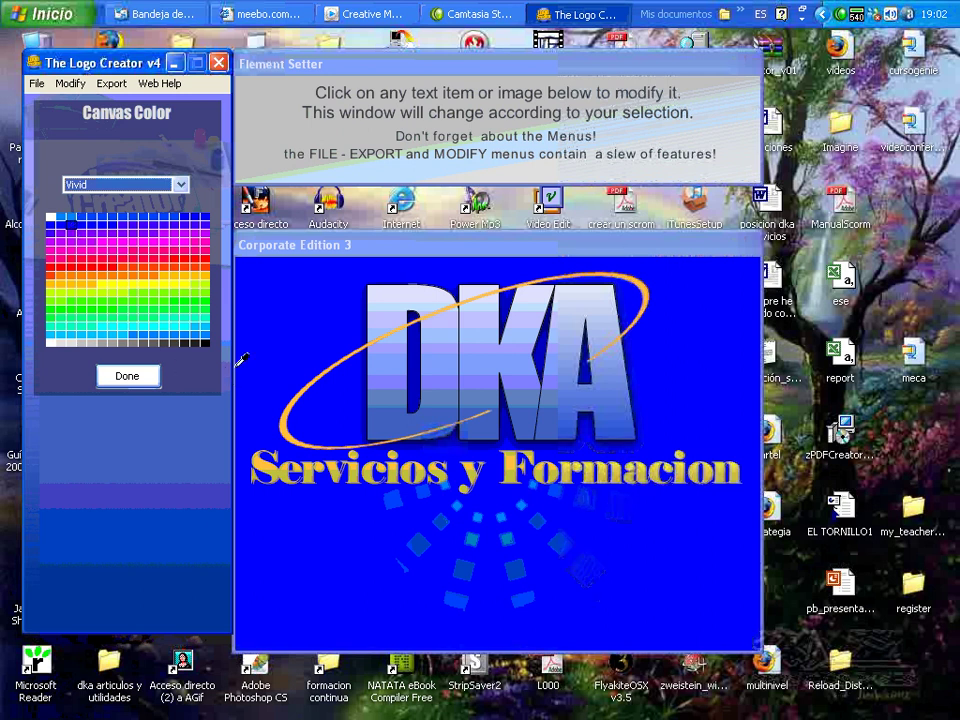
click(113, 378)
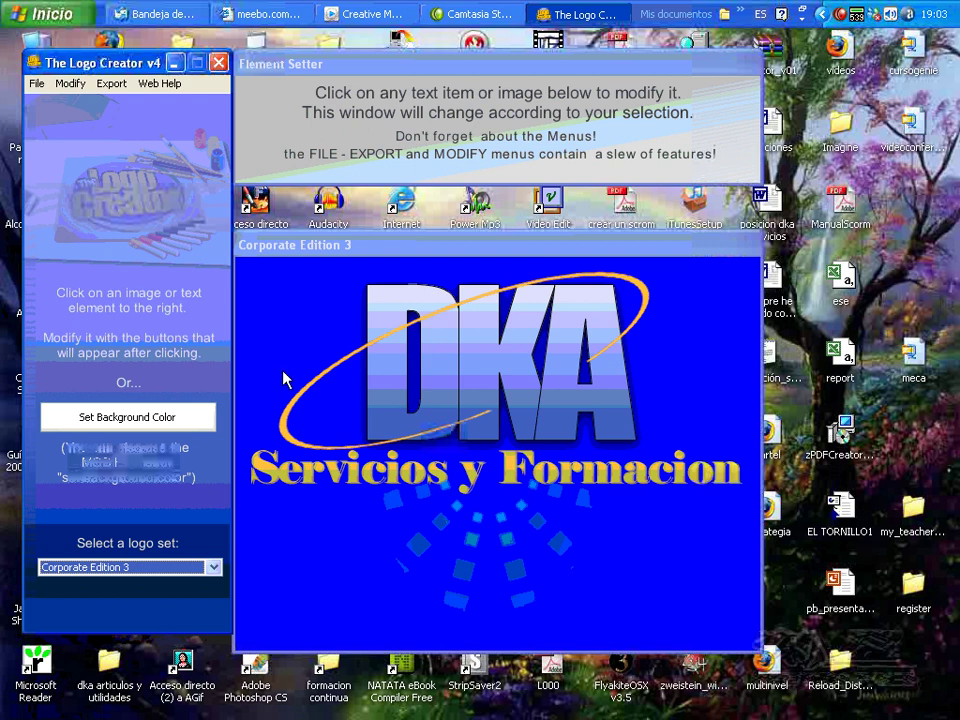
- Import the image anunciosdka.jpg from the local disk C: onto the canvas
click(38, 85)
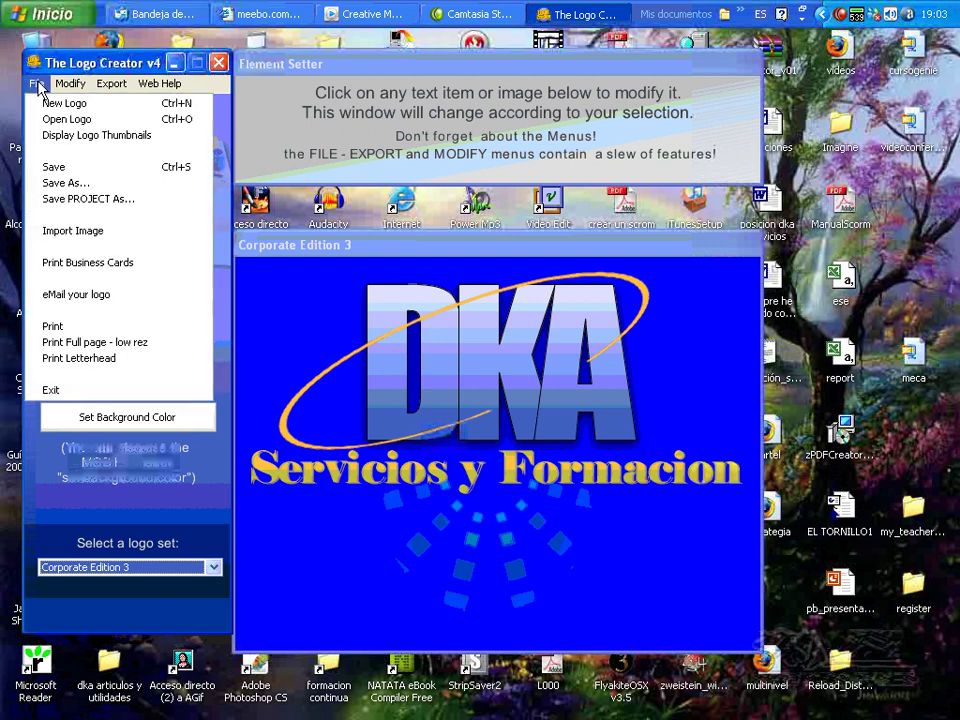
click(85, 238)
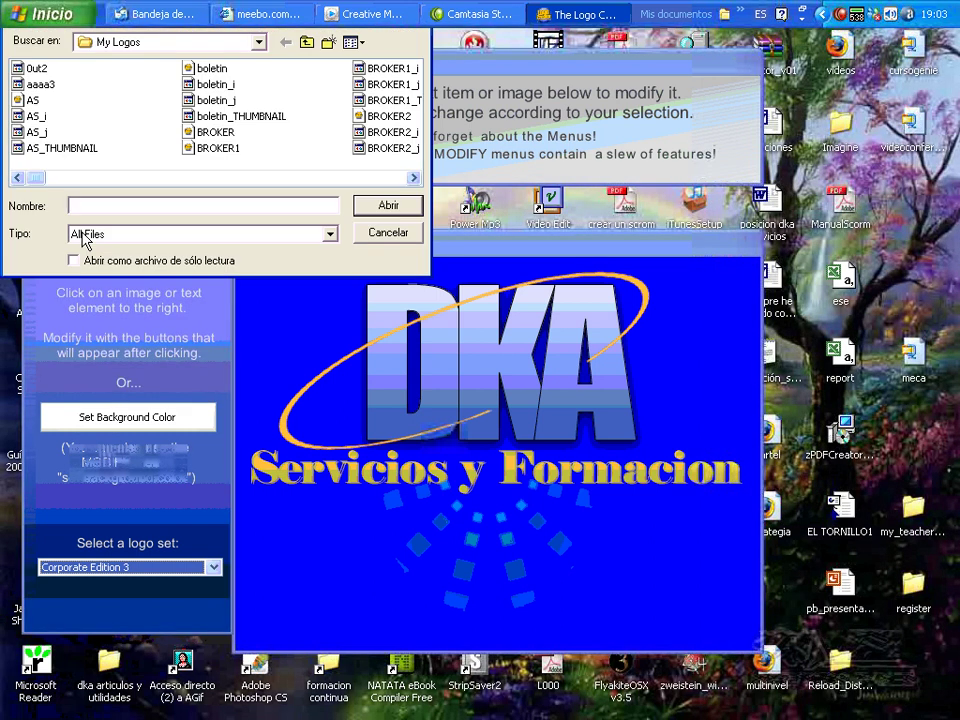
click(259, 44)
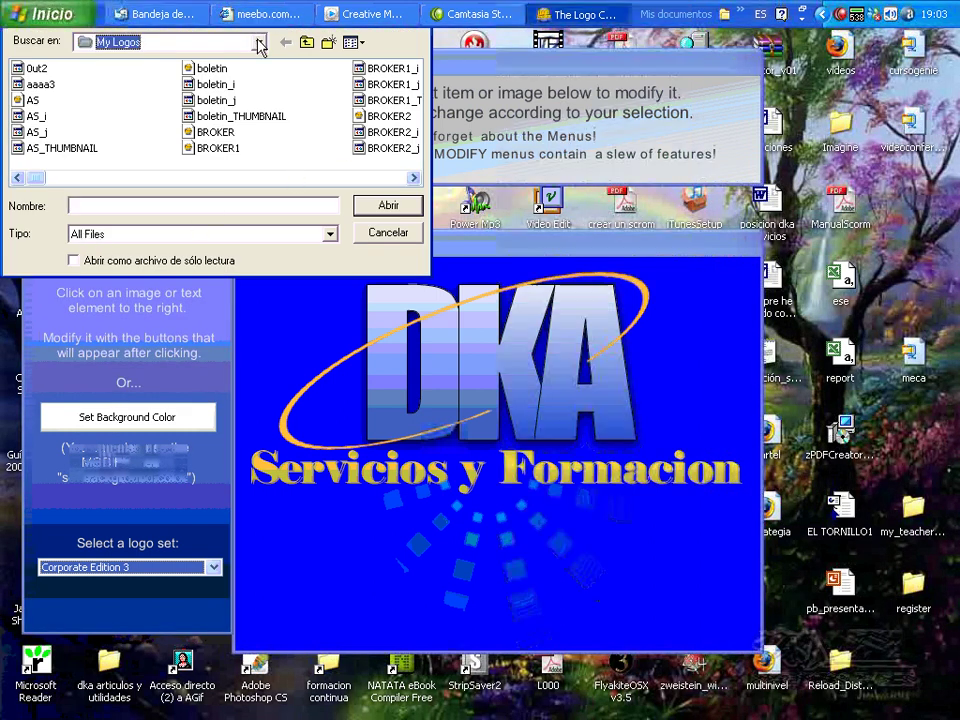
click(259, 44)
scroll(237, 127, up, 1)
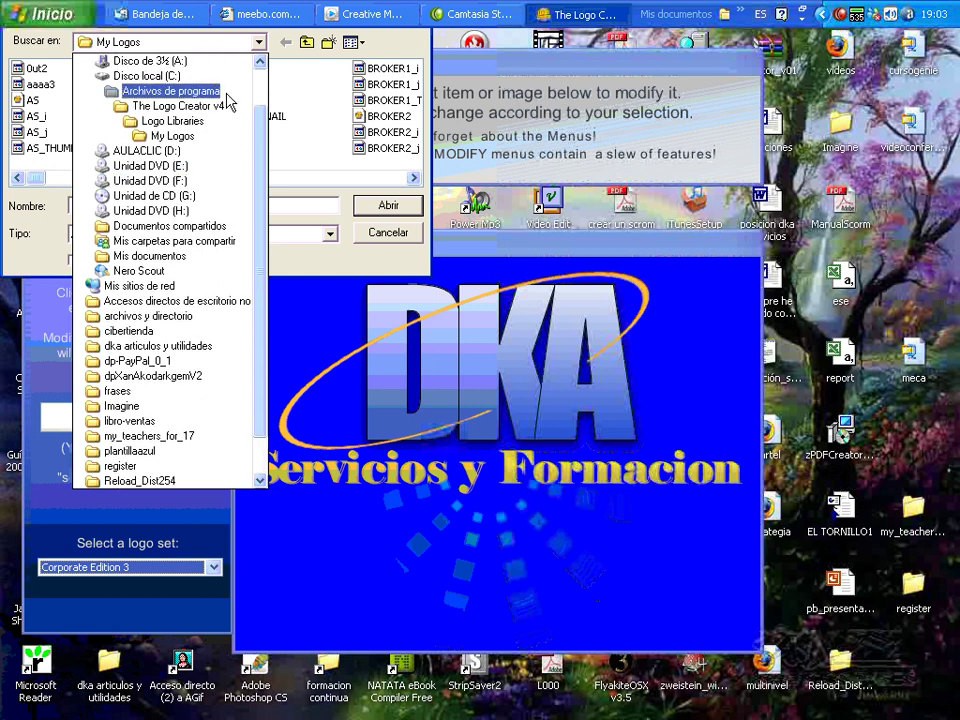
click(221, 77)
click(414, 178)
drag(414, 178, 416, 184)
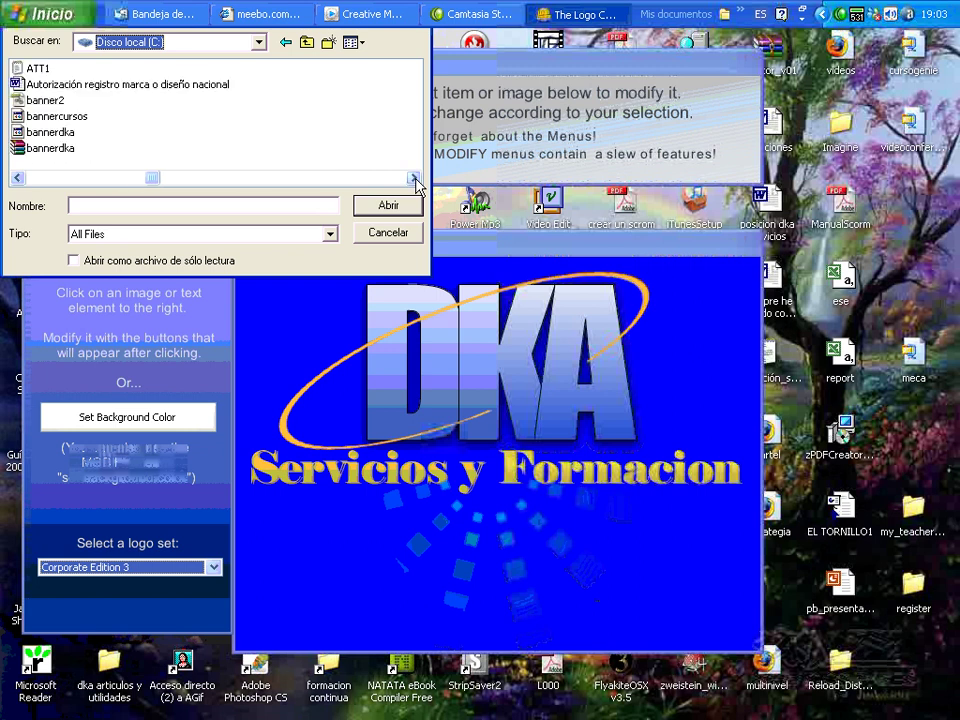
click(18, 179)
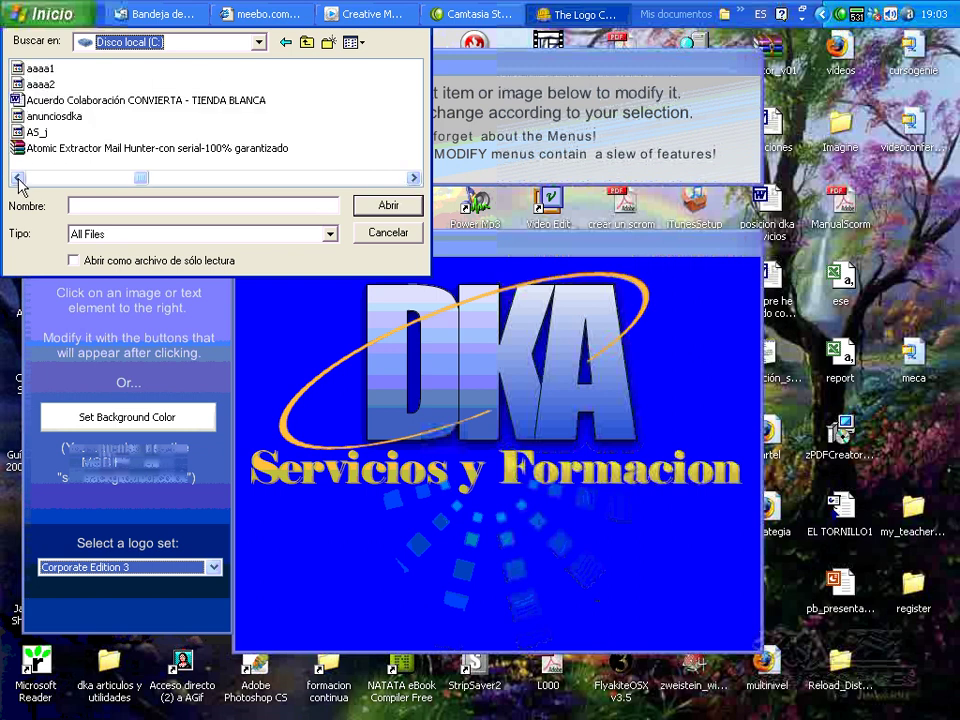
double_click(45, 85)
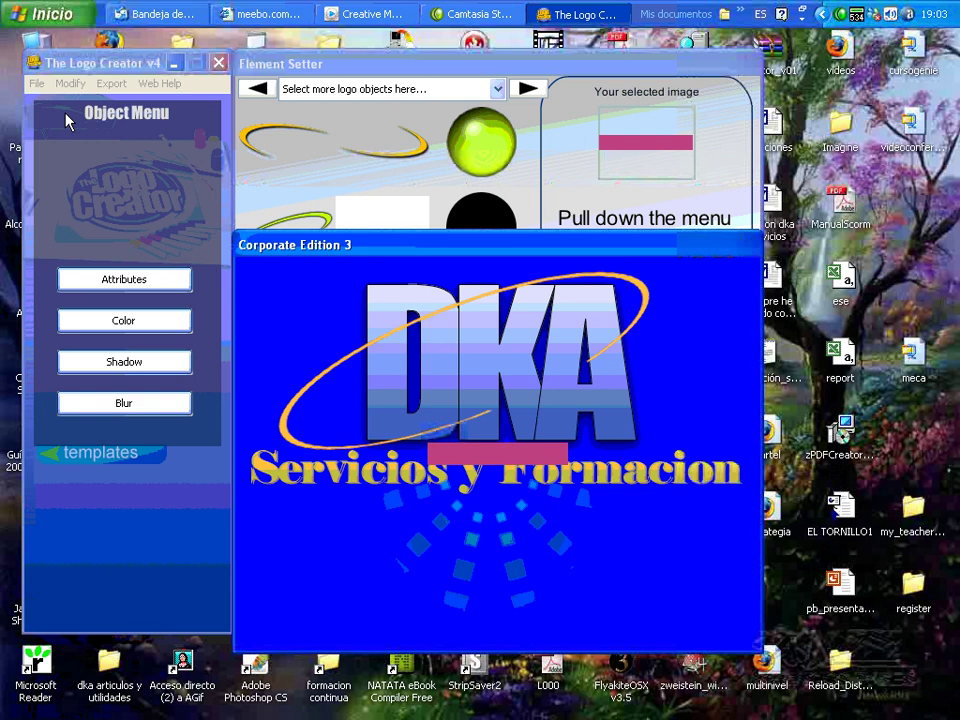
- Delete the imported pink banner image from the canvas
click(501, 449)
click(497, 453)
right_click(492, 458)
click(540, 643)
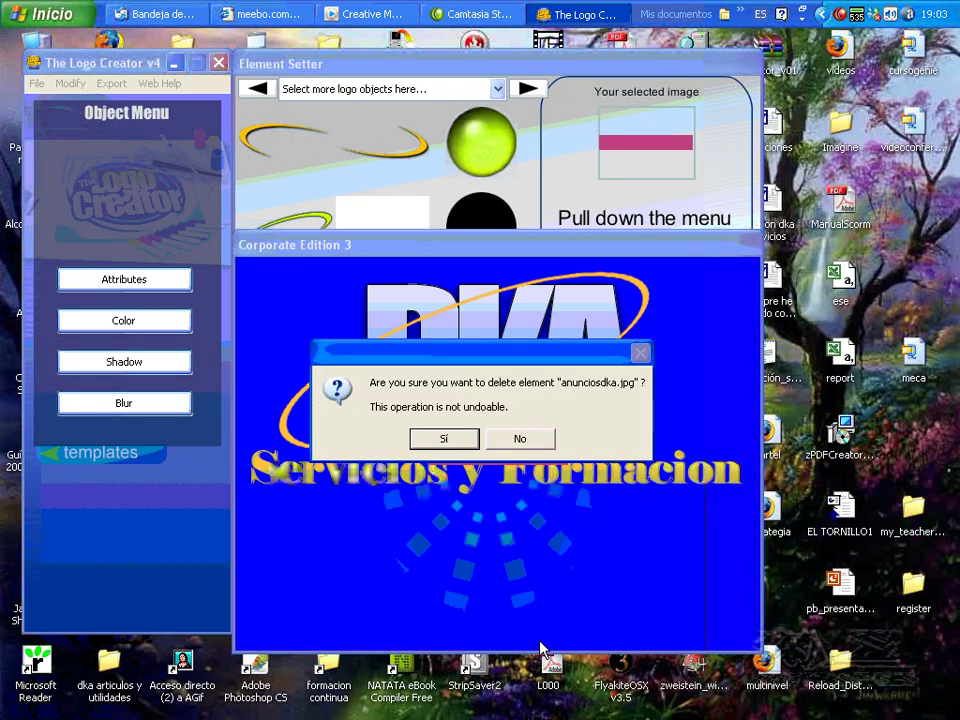
click(437, 437)
- Import the image dkaempresas from the local disk C: onto the canvas
click(36, 83)
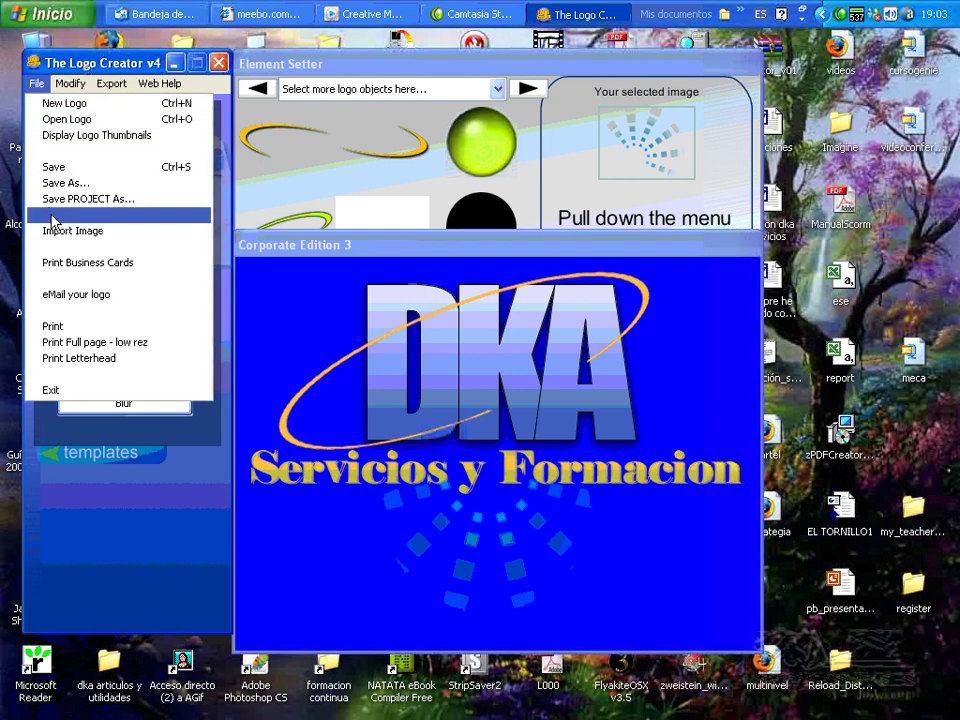
click(40, 230)
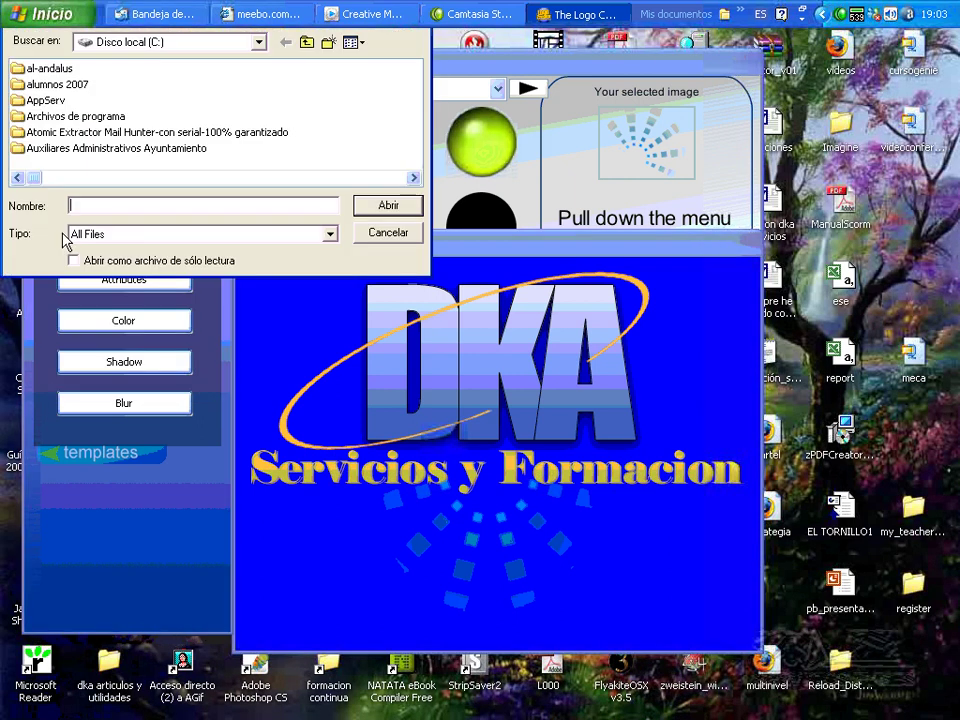
click(413, 178)
click(413, 178)
click(413, 178)
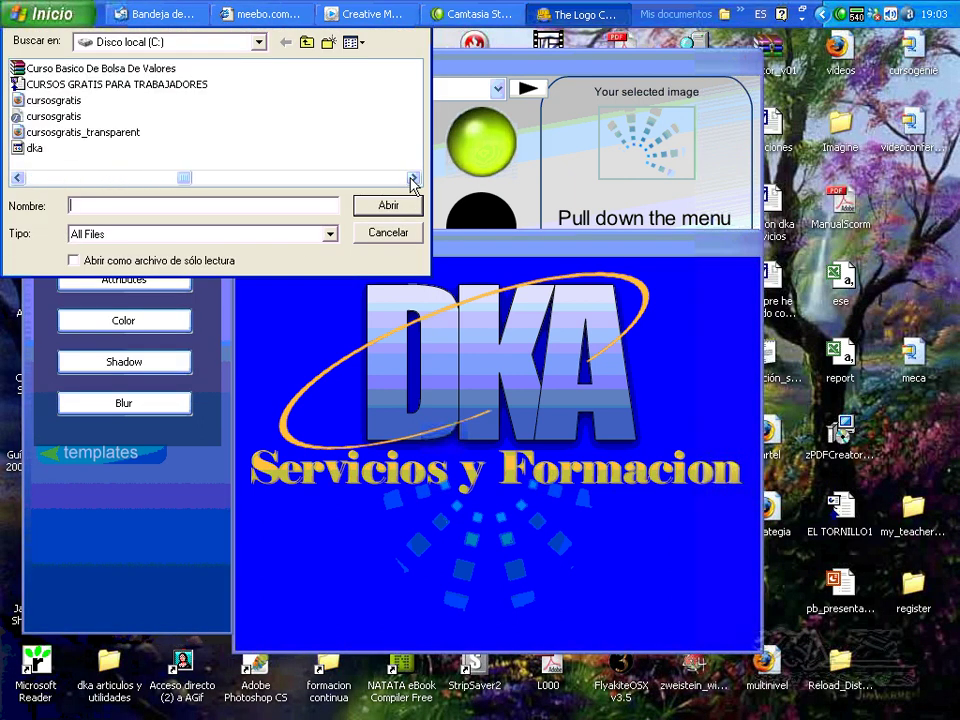
click(413, 178)
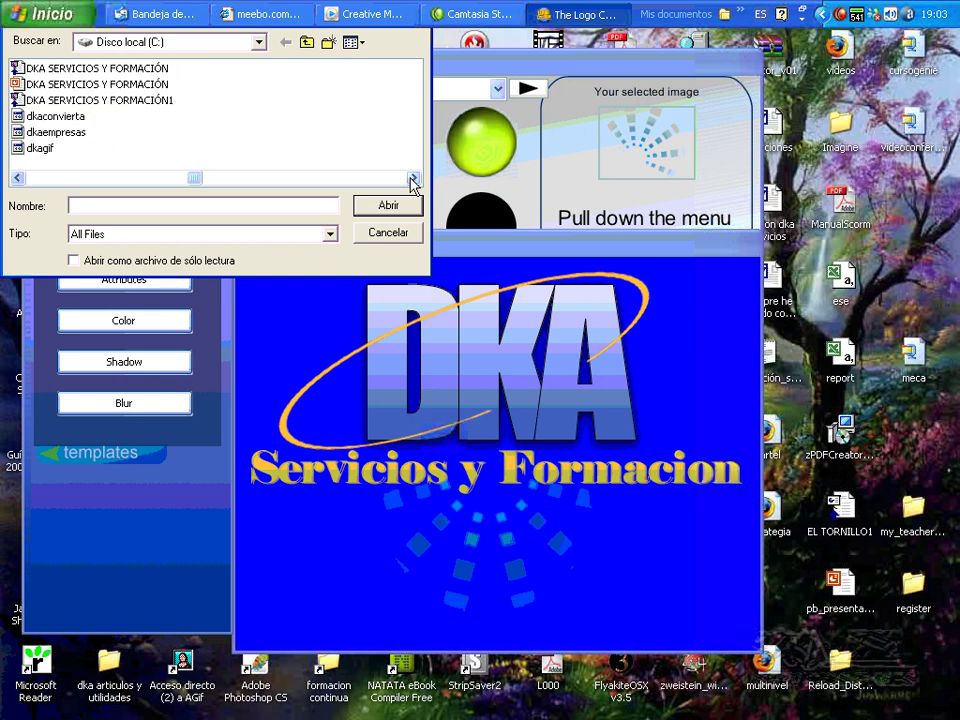
double_click(67, 135)
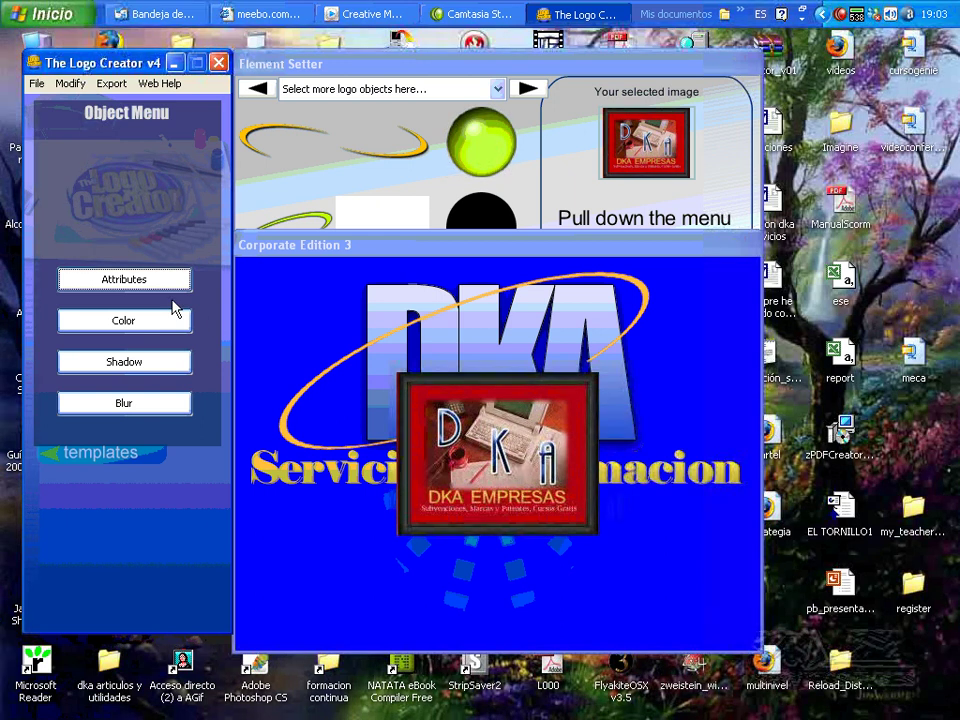
- Scale the imported DKA Empresas picture to 0.622 and place it below the right end of the tagline
click(121, 281)
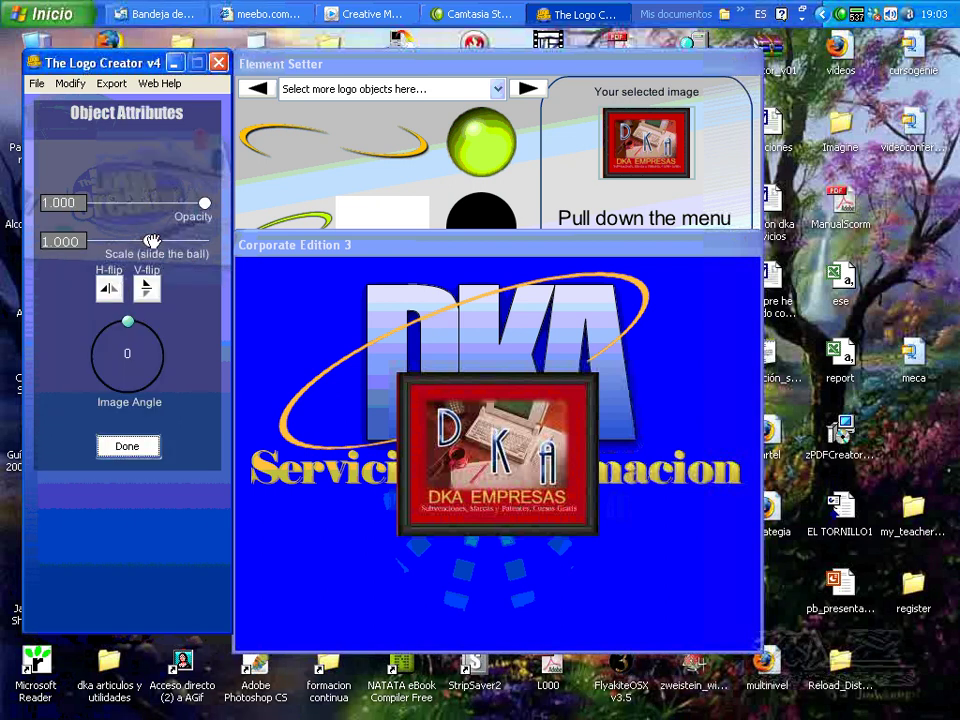
mouse_move(146, 239)
mouse_down()
mouse_move(120, 241)
mouse_move(204, 240)
mouse_move(213, 256)
mouse_move(176, 242)
mouse_move(127, 242)
mouse_up()
drag(508, 467, 678, 555)
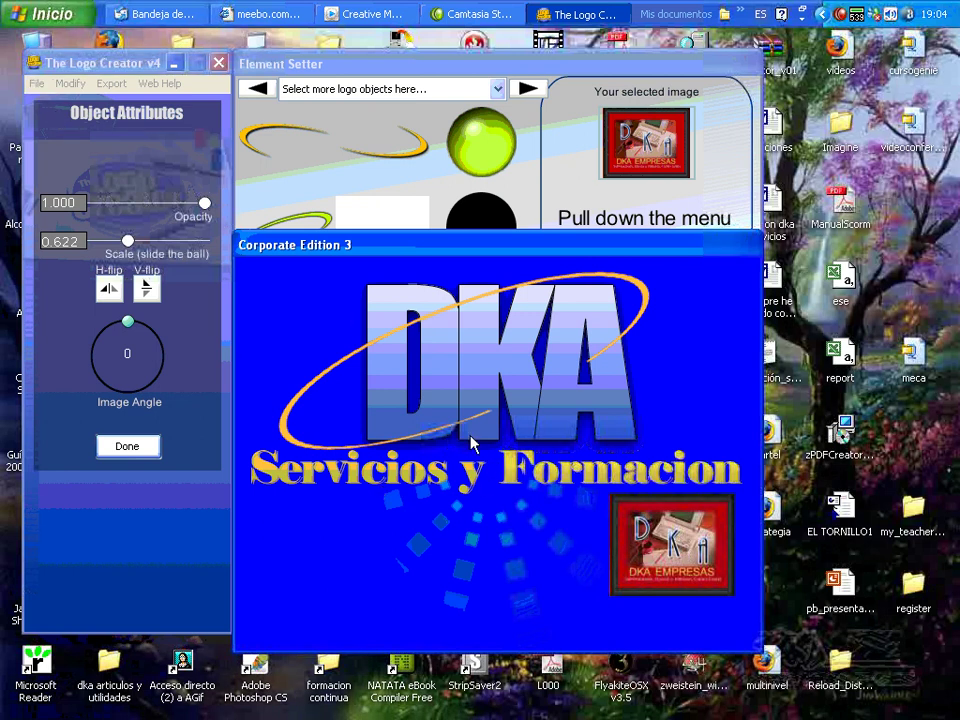
- Import a second copy of the dkaempresas image from the local disk C: onto the canvas
click(36, 83)
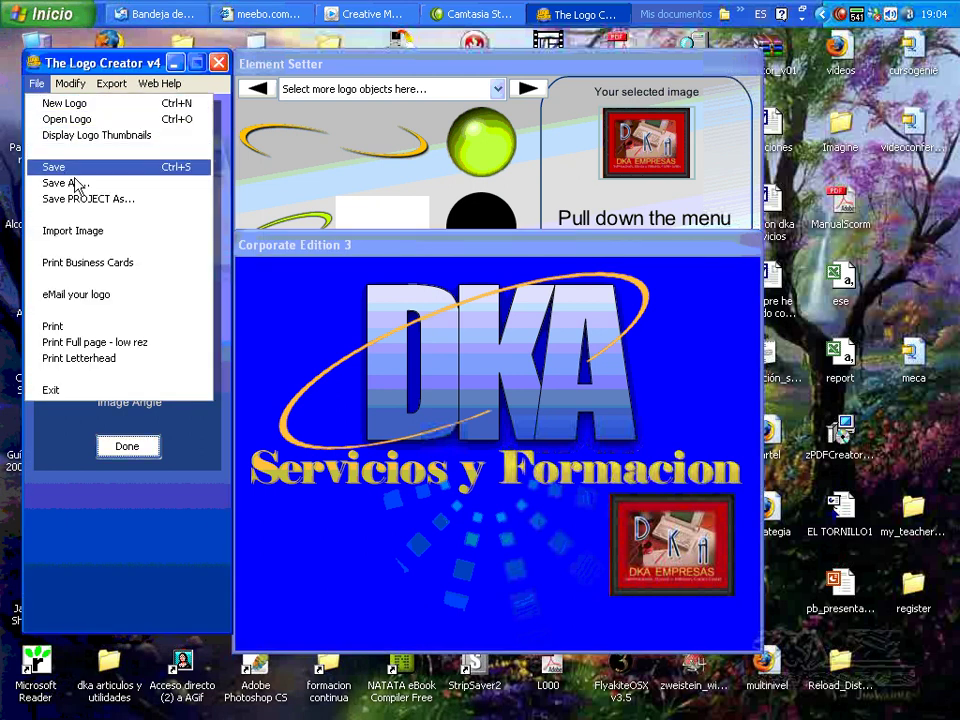
click(78, 231)
click(414, 178)
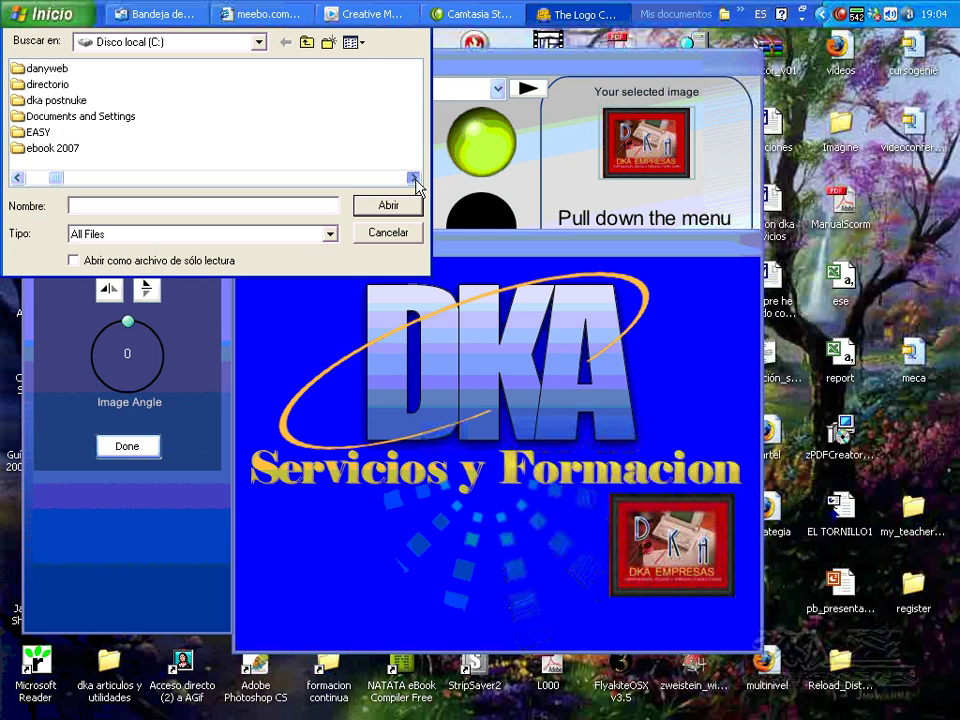
click(414, 178)
click(414, 178)
click(414, 178)
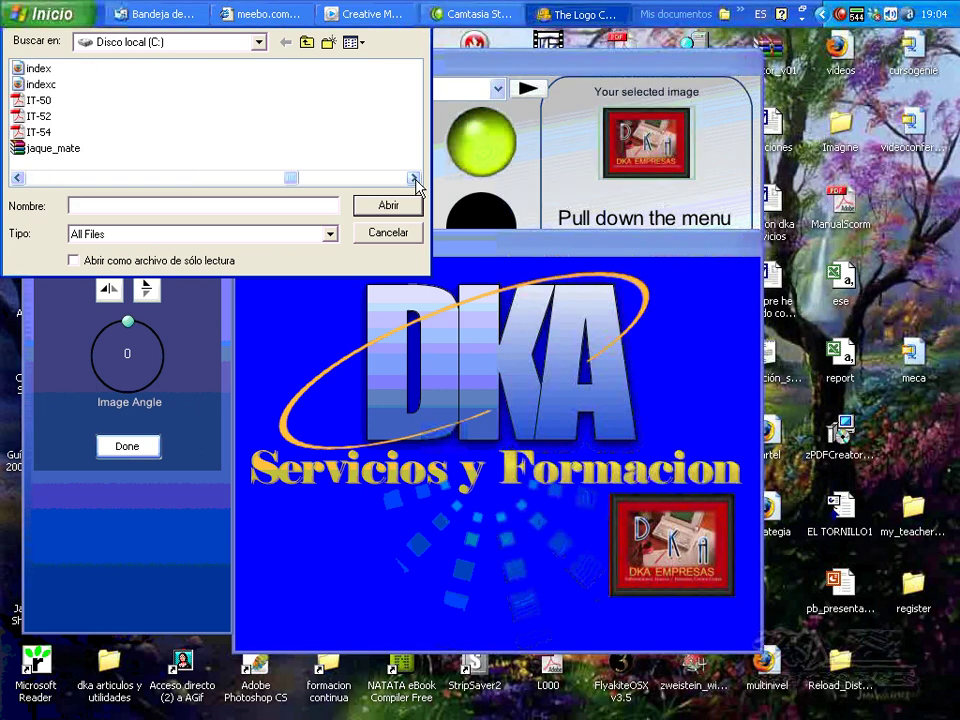
click(17, 179)
click(17, 179)
click(17, 179)
click(17, 179)
click(17, 179)
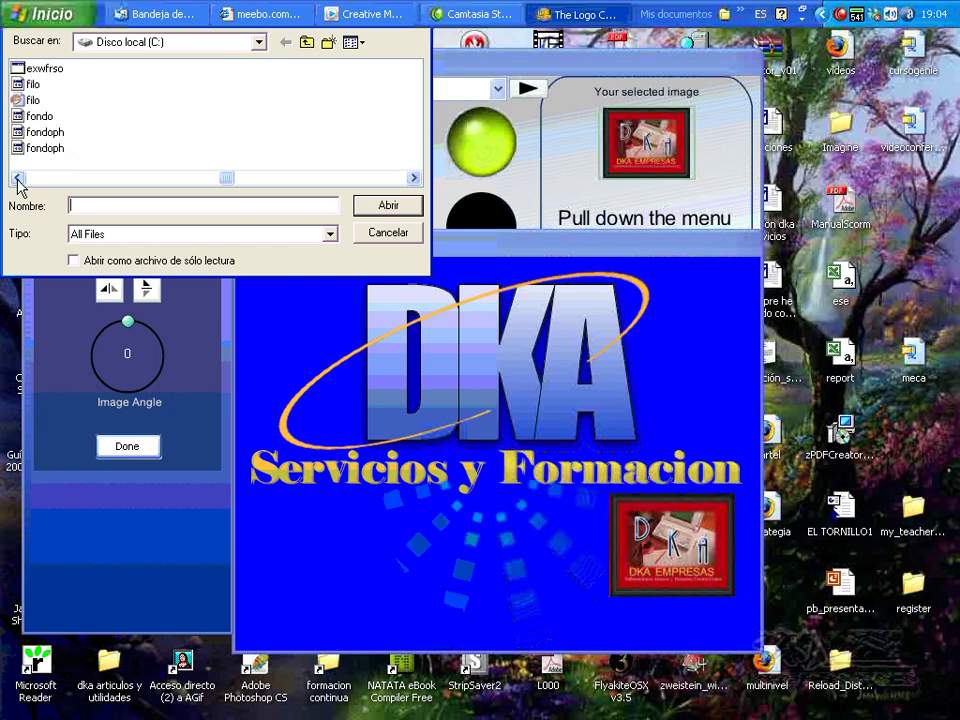
click(17, 179)
click(17, 179)
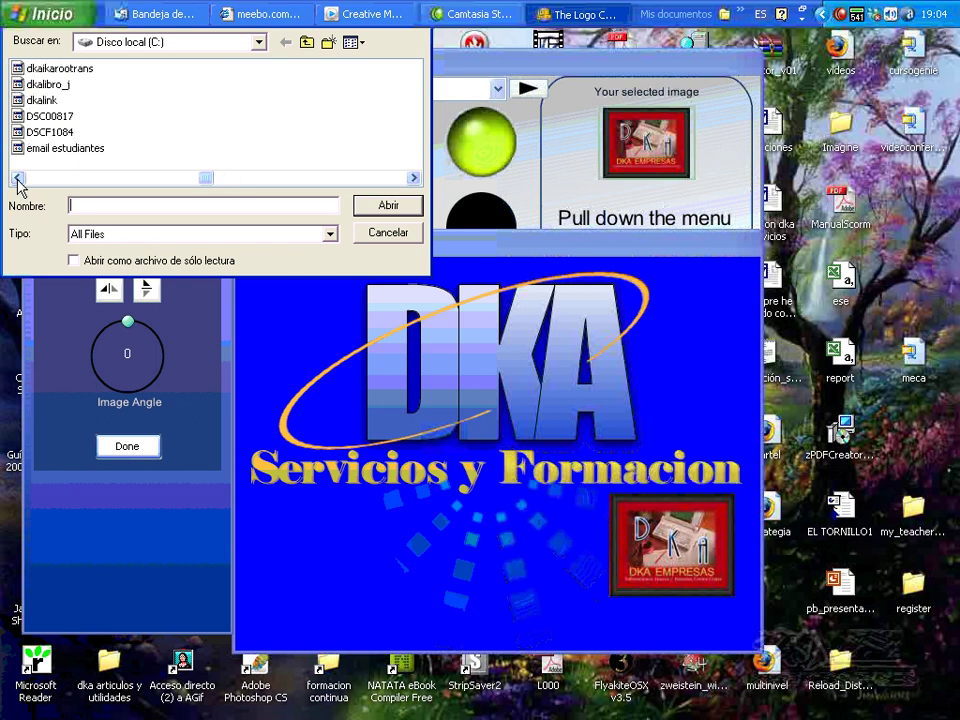
click(17, 179)
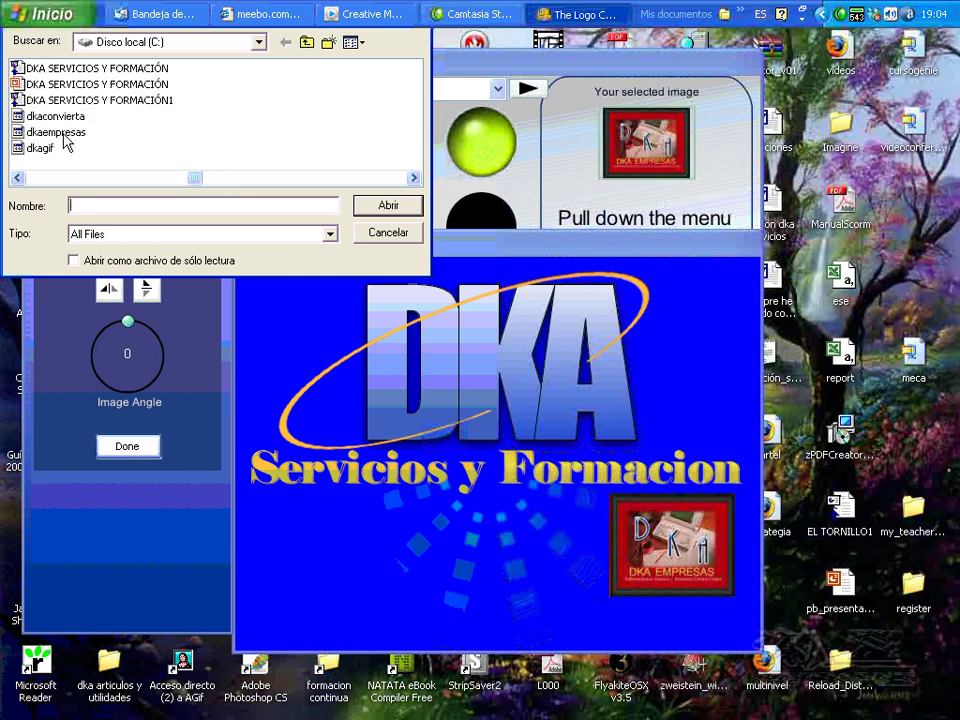
double_click(47, 100)
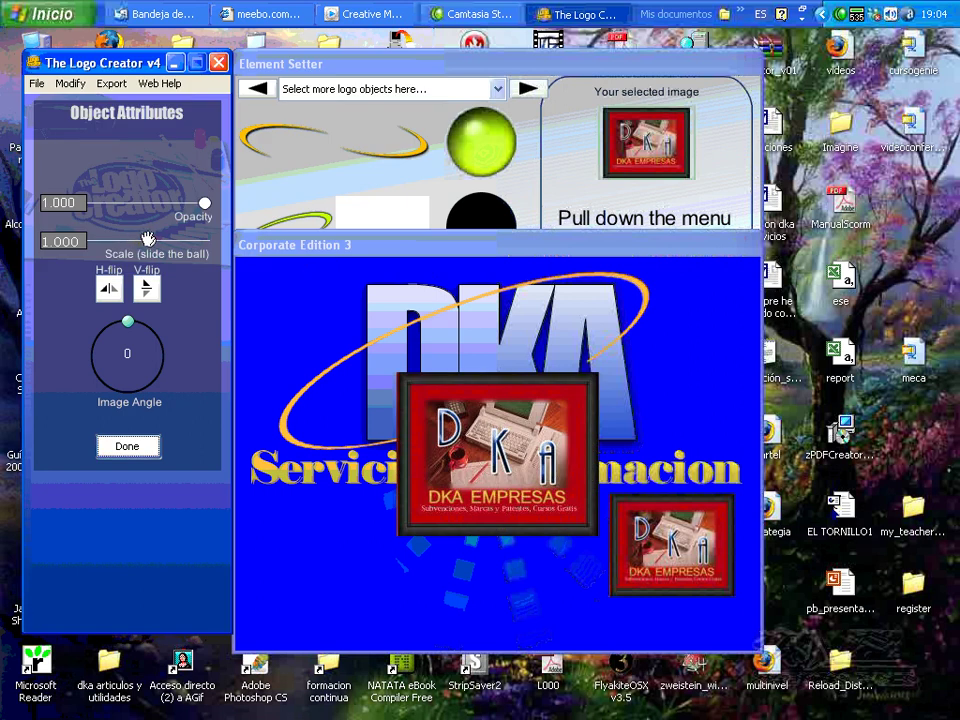
- Scale the second DKA Empresas picture to 0.571 and place it below the left end of the tagline
drag(148, 240, 124, 240)
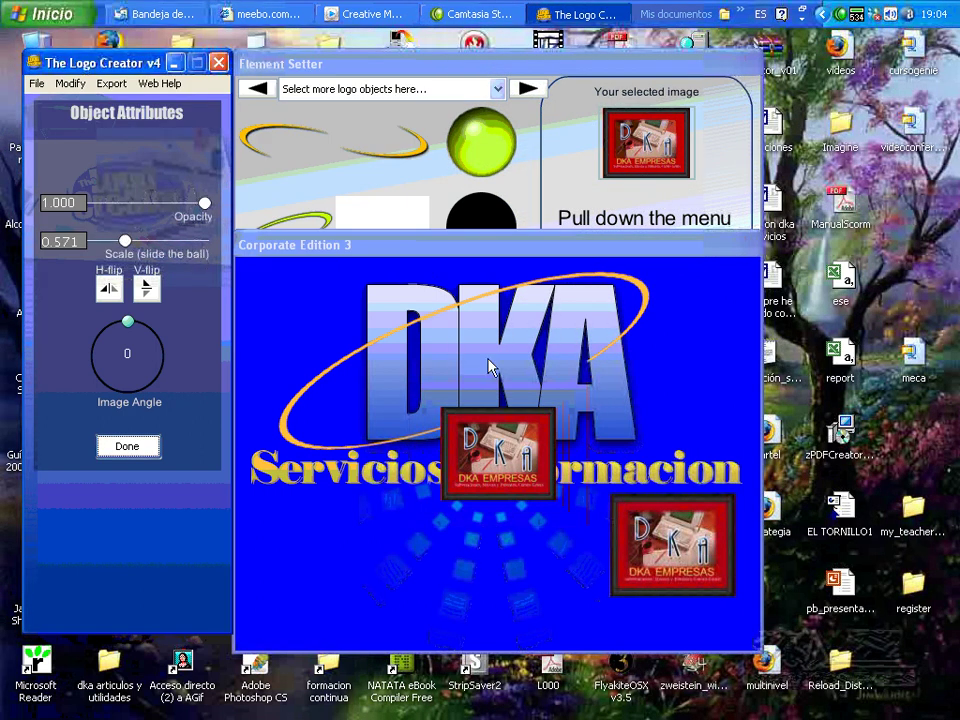
drag(512, 432, 316, 526)
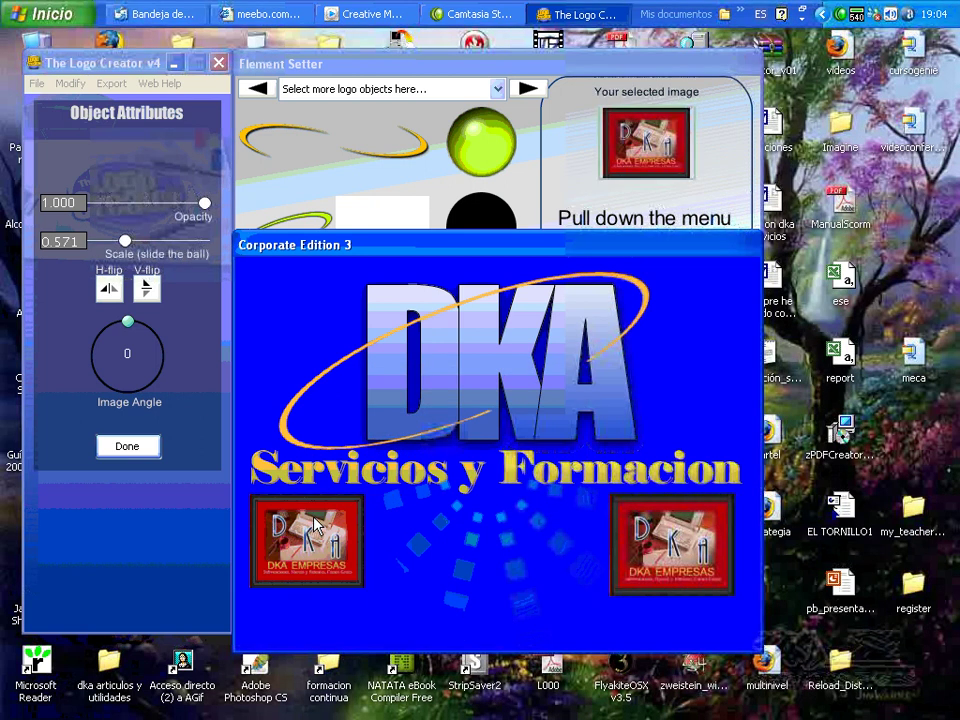
- Reduce the right DKA Empresas picture to a scale of 0.420 and move it close under the end of the tagline
click(707, 574)
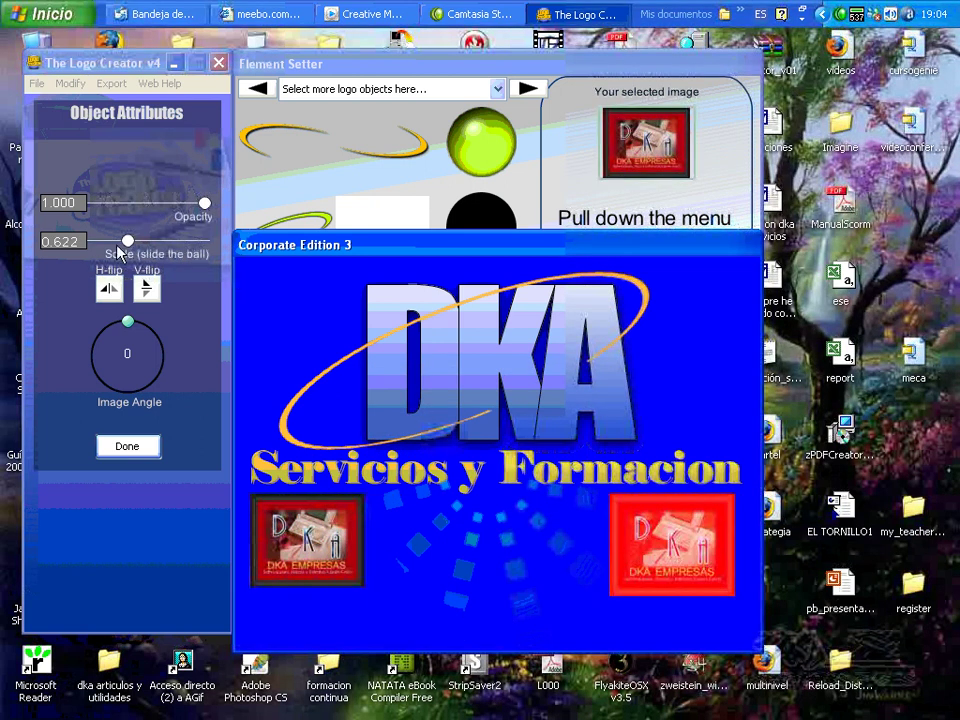
drag(126, 241, 116, 240)
drag(671, 564, 695, 545)
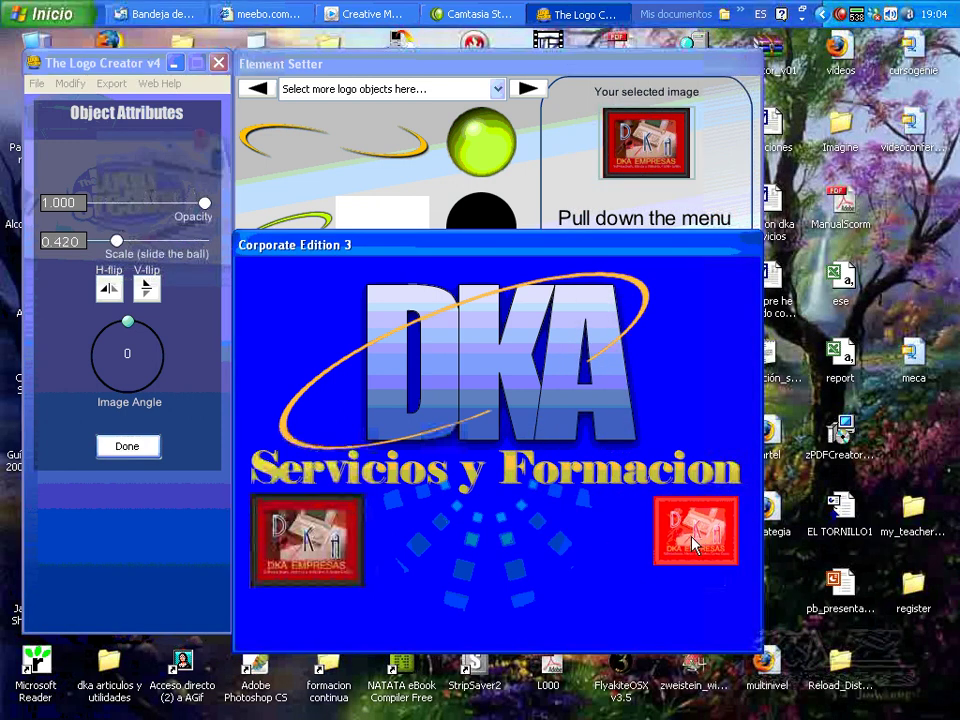
- Reduce the left DKA Empresas picture to a scale of 0.403 and align it level with the right one
click(325, 530)
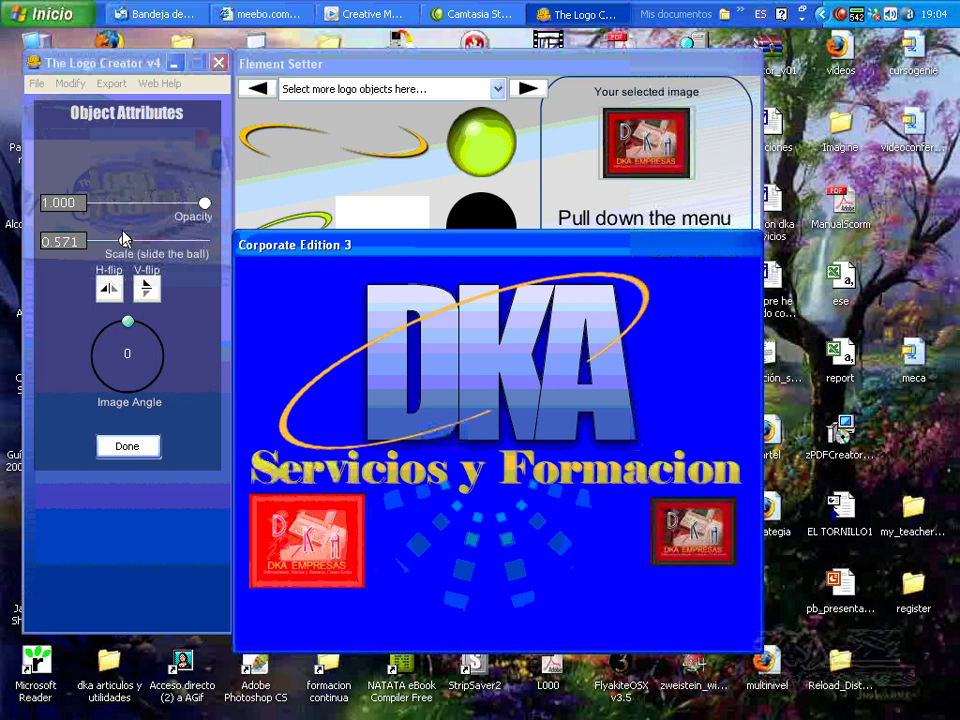
drag(125, 240, 116, 240)
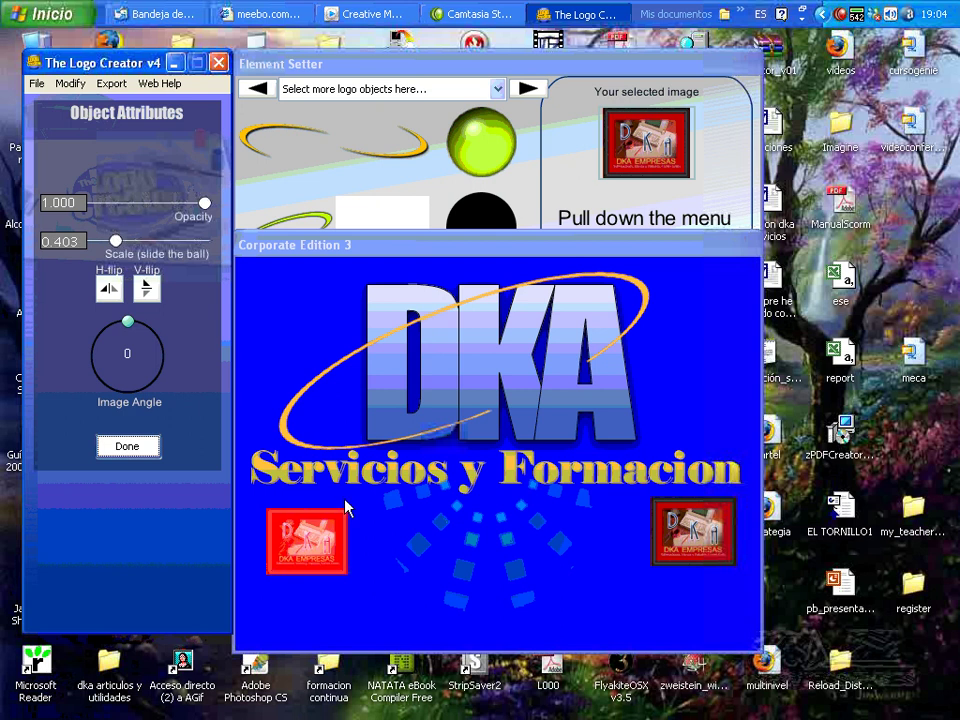
click(302, 528)
drag(302, 522, 305, 524)
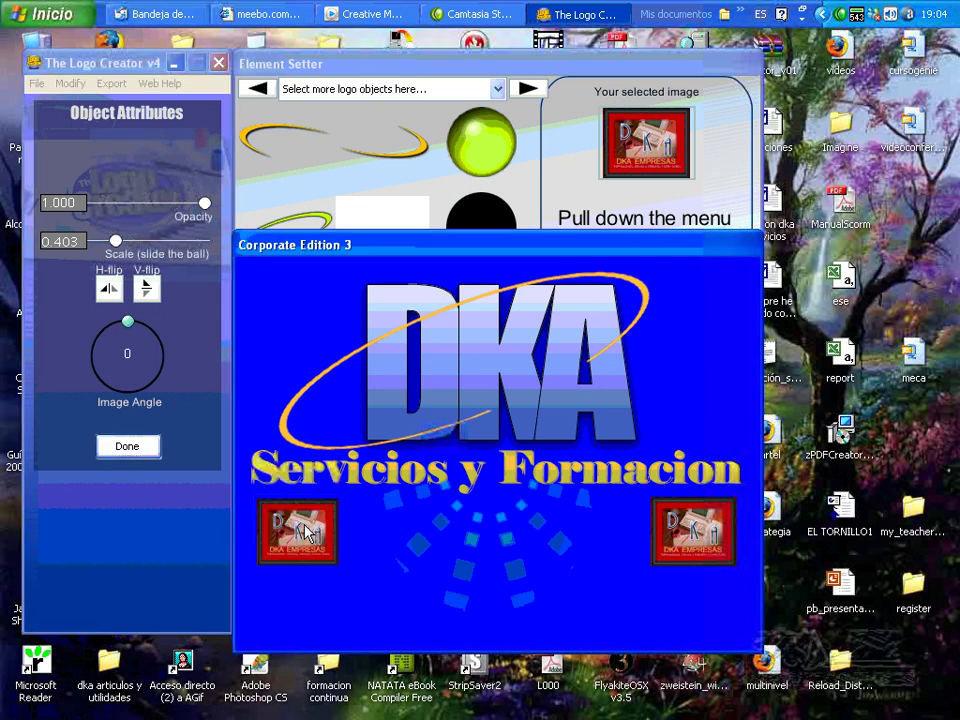
click(288, 402)
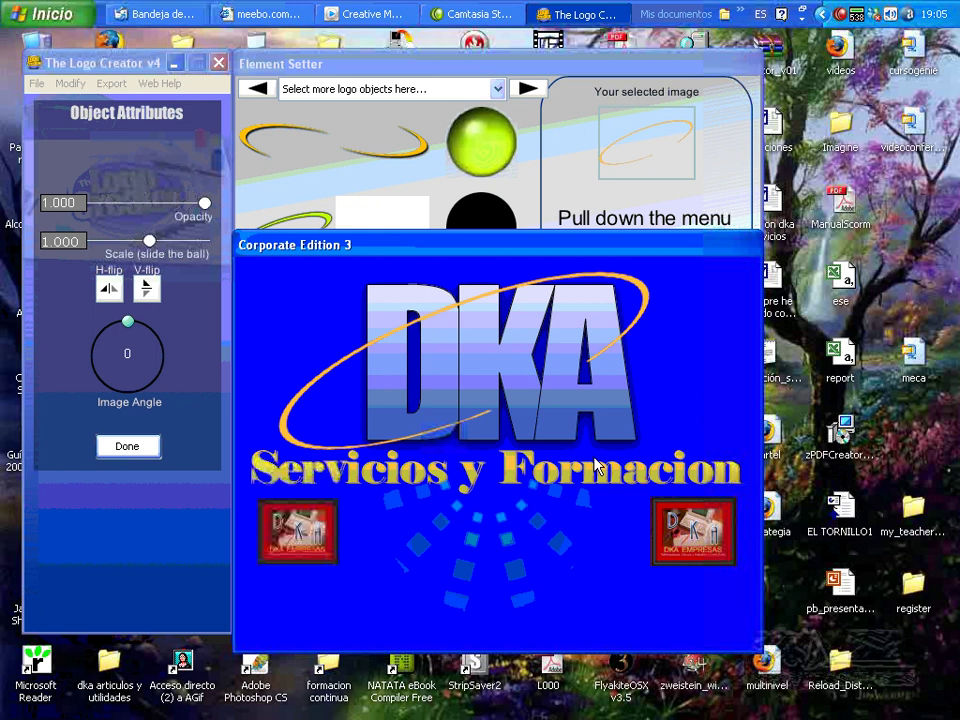
click(848, 14)
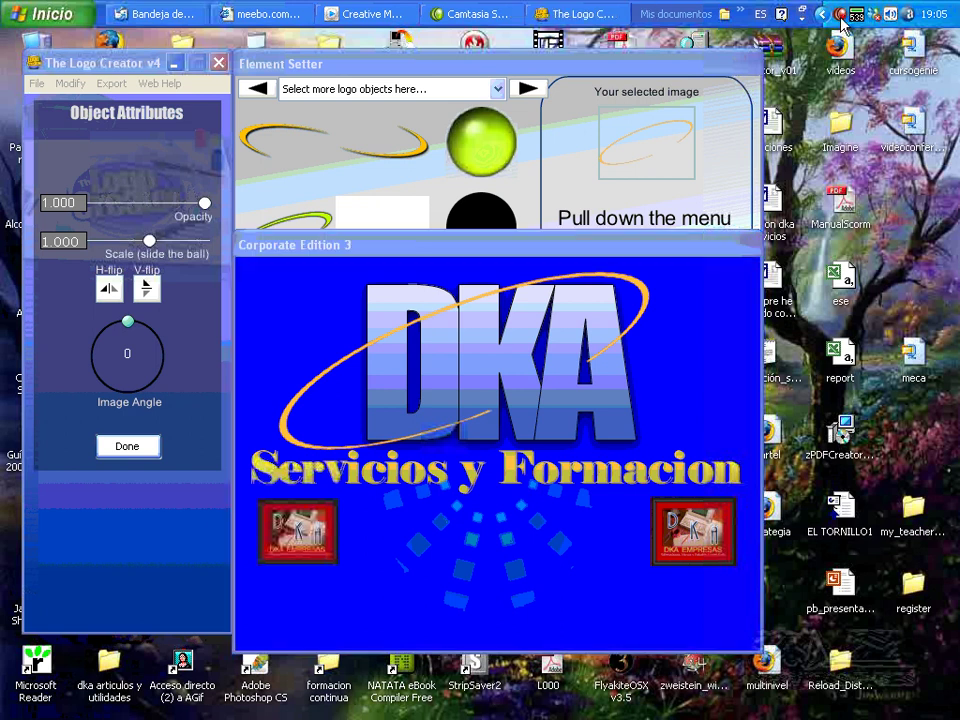